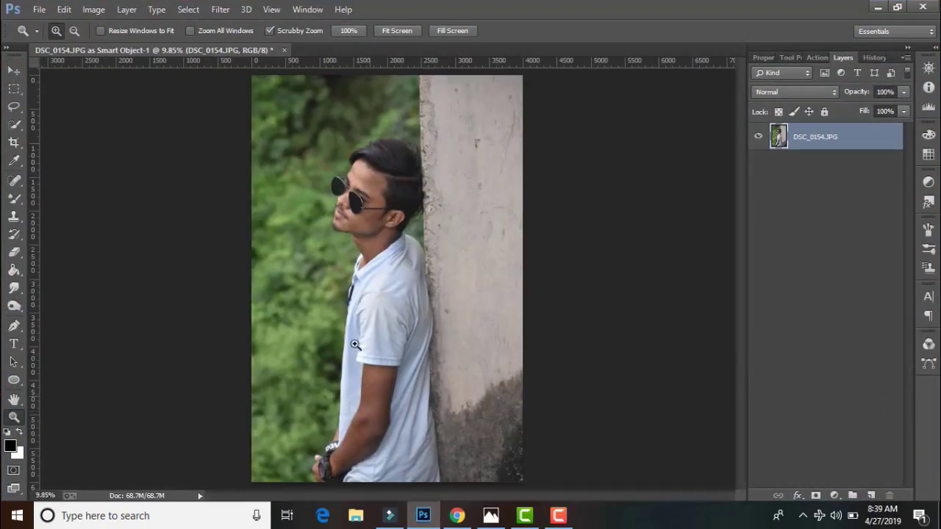
- Scrubby-zoom onto the subject's face, from 9.85% to about 74.5%
{"action": "left_click_drag", "start_coordinate": [351, 231], "coordinate": [501, 252]}
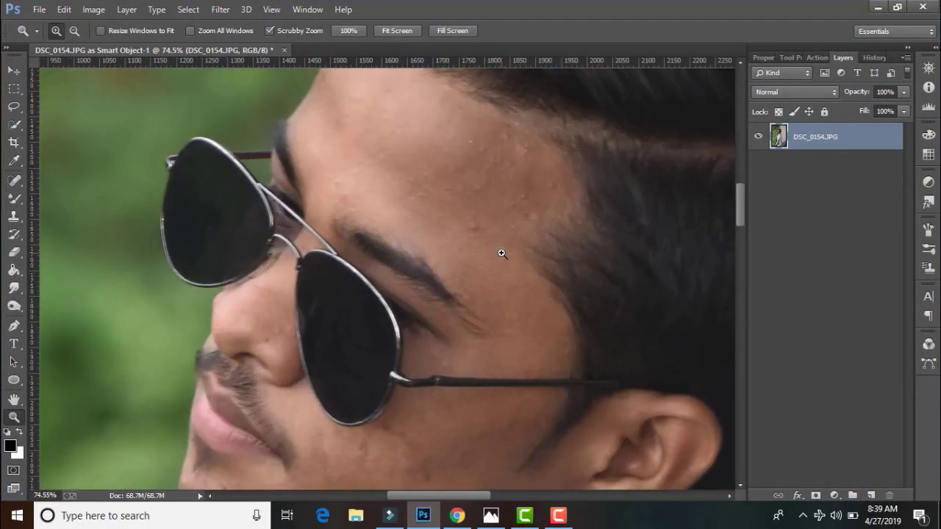
- Select the Spot Healing Brush to remove small skin blemishes
{"action": "left_click", "coordinate": [13, 180]}
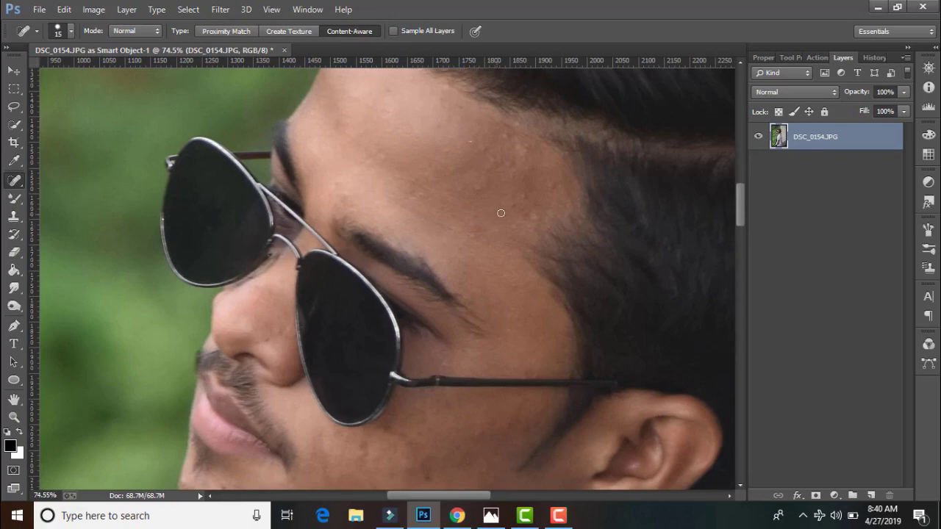
{"action": "scroll", "coordinate": [389, 291], "scroll_direction": "down", "scroll_amount": 3}
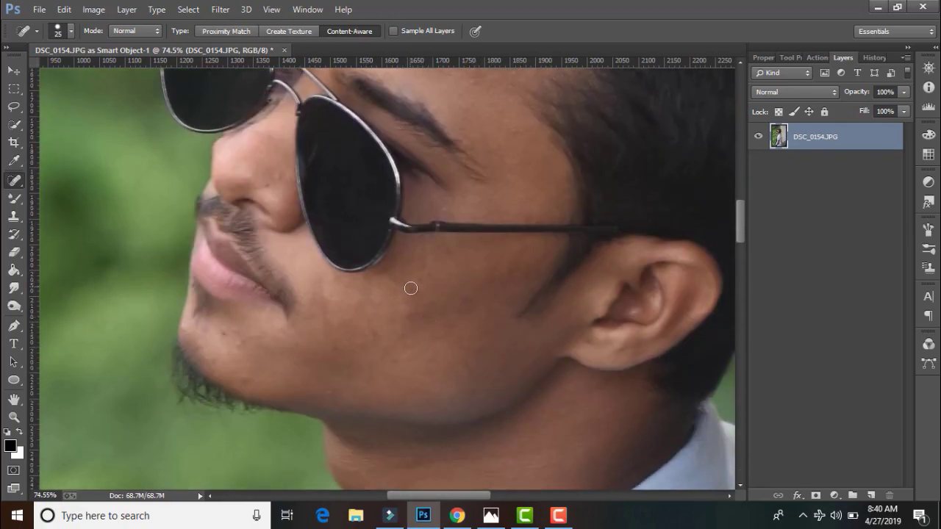
{"action": "scroll", "coordinate": [424, 272], "scroll_direction": "down", "scroll_amount": 1}
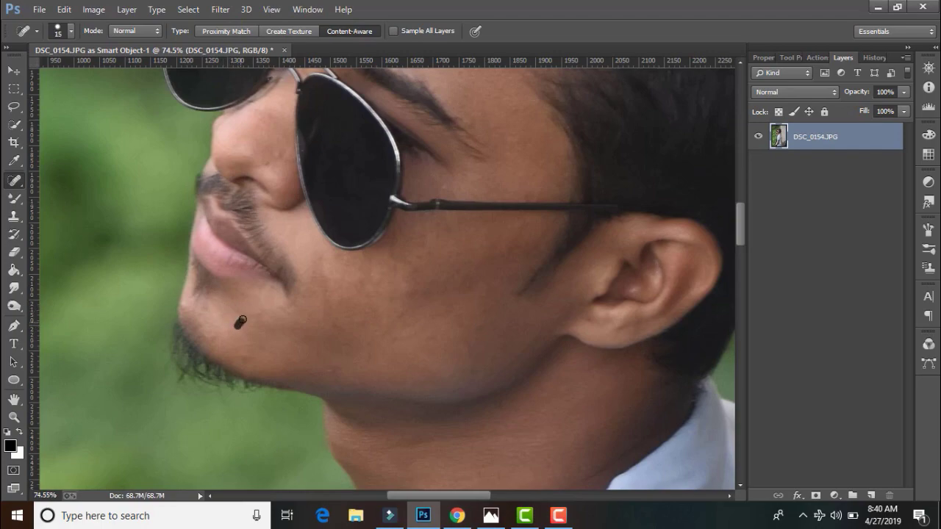
{"action": "scroll", "coordinate": [311, 279], "scroll_direction": "up", "scroll_amount": 2}
{"action": "scroll", "coordinate": [442, 261], "scroll_direction": "up", "scroll_amount": 3}
- Switch to the Mixer Brush, duplicate the photo layer, and set brush size 125
{"action": "key", "text": "b"}
{"action": "key", "text": "bracketright"}
{"action": "key", "text": "bracketright"}
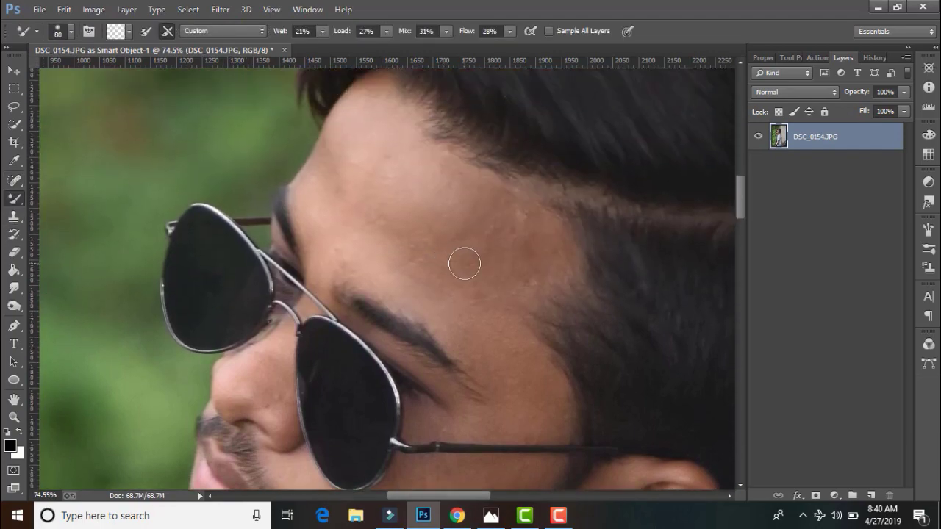
{"action": "key", "text": "ctrl+j"}
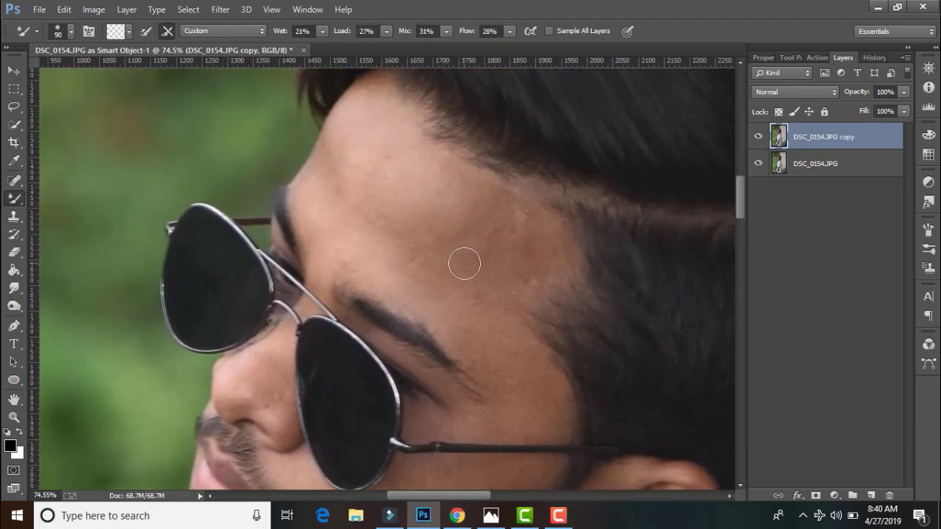
{"action": "key", "text": "bracketright"}
- Smooth the skin along the forehead hairline, from cheek to chin, and on the neck
{"action": "mouse_move", "coordinate": [522, 252]}
{"action": "left_mouse_down"}
{"action": "mouse_move", "coordinate": [523, 219]}
{"action": "mouse_move", "coordinate": [510, 294]}
{"action": "mouse_move", "coordinate": [399, 255]}
{"action": "mouse_move", "coordinate": [321, 208]}
{"action": "mouse_move", "coordinate": [435, 180]}
{"action": "left_mouse_up"}
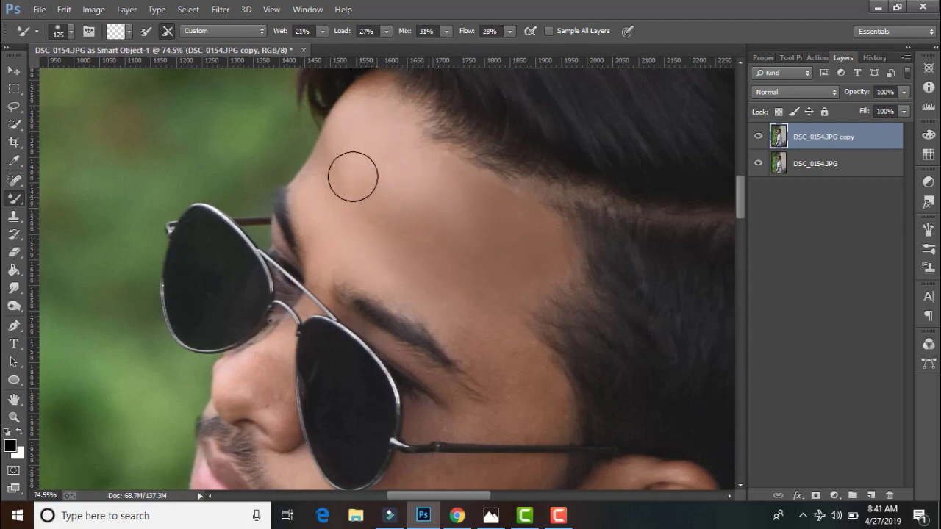
{"action": "scroll", "coordinate": [426, 220], "scroll_direction": "down", "scroll_amount": 3}
{"action": "scroll", "coordinate": [500, 334], "scroll_direction": "down", "scroll_amount": 3}
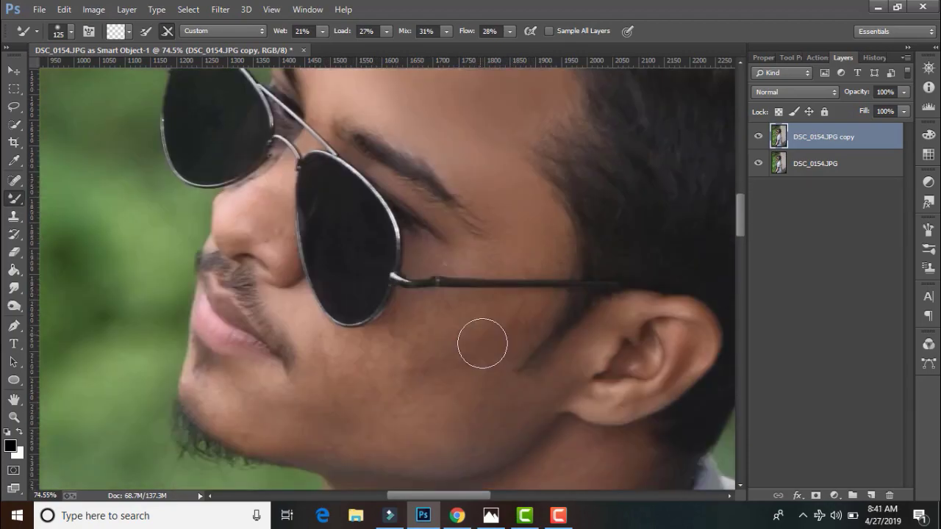
{"action": "scroll", "coordinate": [441, 334], "scroll_direction": "down", "scroll_amount": 2}
{"action": "mouse_move", "coordinate": [516, 266]}
{"action": "left_mouse_down"}
{"action": "mouse_move", "coordinate": [500, 349]}
{"action": "mouse_move", "coordinate": [477, 390]}
{"action": "mouse_move", "coordinate": [355, 399]}
{"action": "mouse_move", "coordinate": [327, 390]}
{"action": "left_mouse_up"}
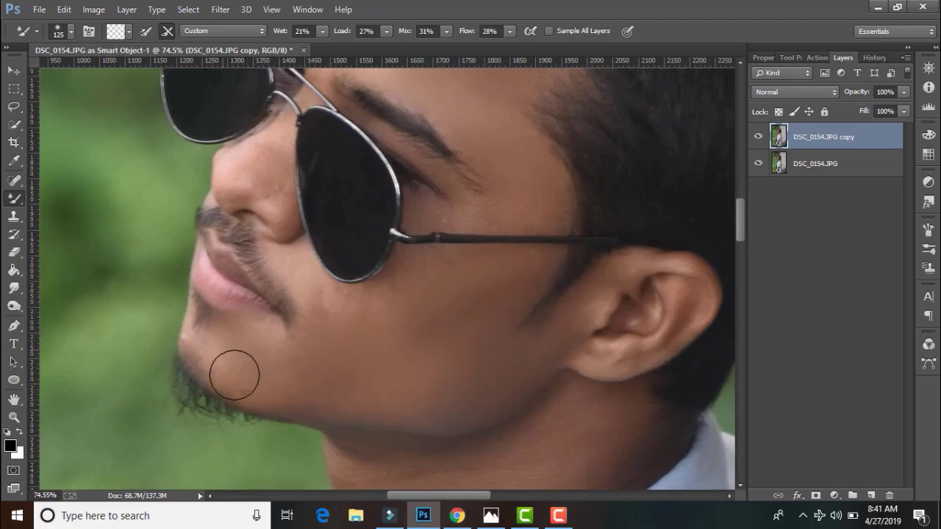
{"action": "scroll", "coordinate": [561, 357], "scroll_direction": "down", "scroll_amount": 2}
{"action": "scroll", "coordinate": [550, 336], "scroll_direction": "down", "scroll_amount": 1}
{"action": "scroll", "coordinate": [504, 388], "scroll_direction": "down", "scroll_amount": 3}
{"action": "mouse_move", "coordinate": [505, 388]}
{"action": "left_mouse_down"}
{"action": "mouse_move", "coordinate": [457, 319]}
{"action": "mouse_move", "coordinate": [397, 346]}
{"action": "mouse_move", "coordinate": [456, 298]}
{"action": "left_mouse_up"}
- Reduce the mixer brush size from 125 to 90 and then 60
{"action": "scroll", "coordinate": [466, 304], "scroll_direction": "down", "scroll_amount": 2}
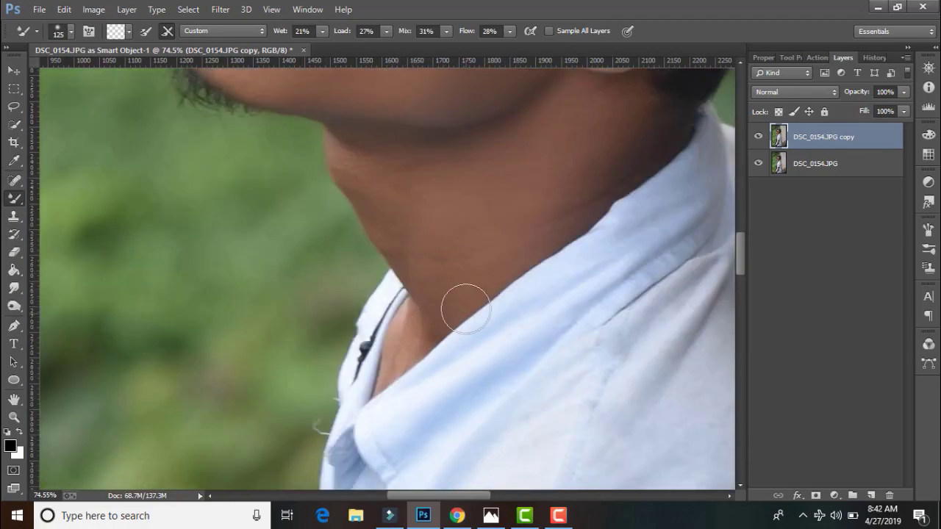
{"action": "scroll", "coordinate": [594, 262], "scroll_direction": "up", "scroll_amount": 2}
{"action": "scroll", "coordinate": [574, 224], "scroll_direction": "up", "scroll_amount": 2}
{"action": "key", "text": "bracketleft"}
{"action": "key", "text": "bracketleft"}
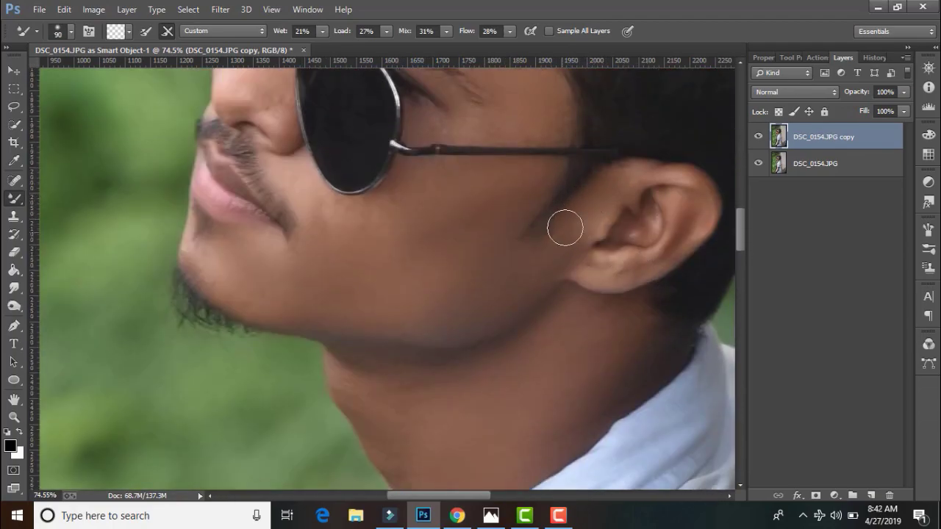
{"action": "scroll", "coordinate": [584, 268], "scroll_direction": "up", "scroll_amount": 2}
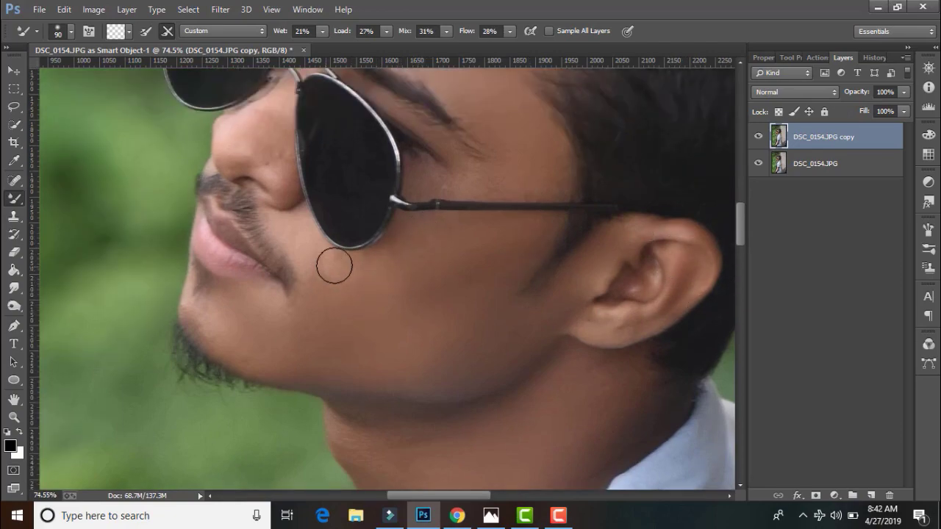
{"action": "scroll", "coordinate": [270, 197], "scroll_direction": "up", "scroll_amount": 2}
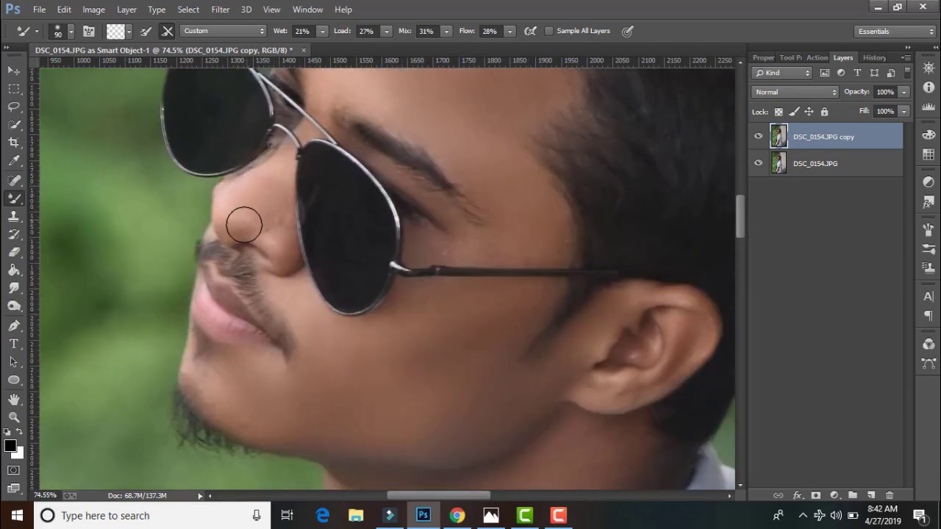
{"action": "key", "text": "bracketleft"}
{"action": "key", "text": "bracketleft"}
{"action": "key", "text": "bracketleft"}
{"action": "scroll", "coordinate": [250, 224], "scroll_direction": "up", "scroll_amount": 1}
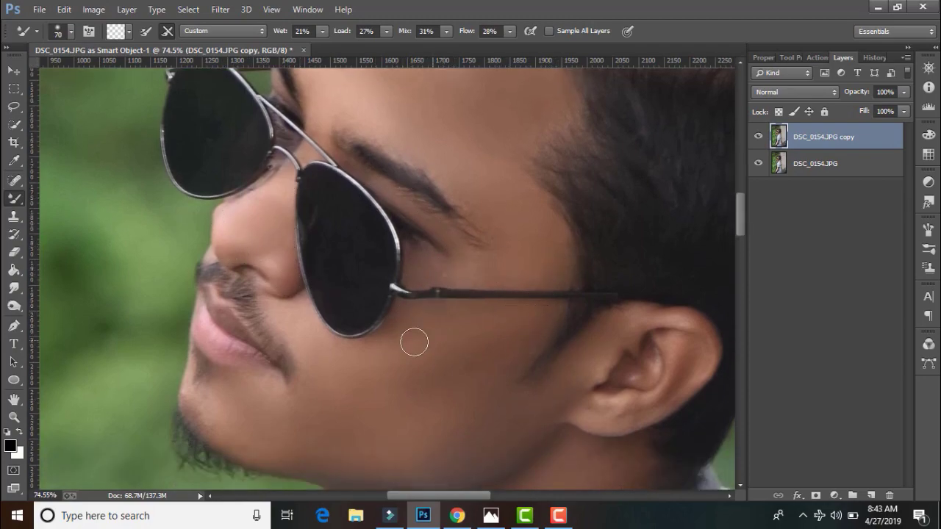
{"action": "scroll", "coordinate": [481, 227], "scroll_direction": "down", "scroll_amount": 5}
- Zoom out and fit the whole photo on screen
{"action": "left_click", "coordinate": [13, 417]}
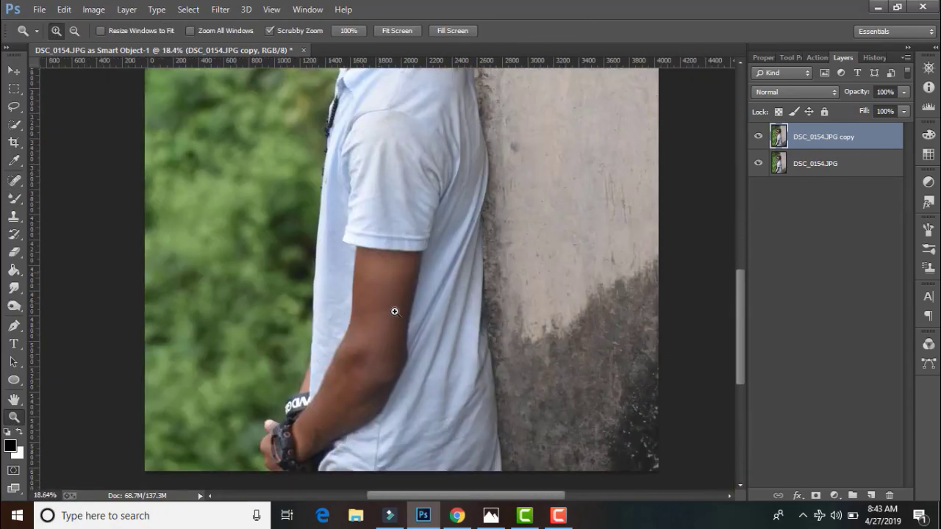
{"action": "left_click", "coordinate": [394, 311]}
{"action": "left_click", "coordinate": [13, 198]}
{"action": "scroll", "coordinate": [363, 311], "scroll_direction": "down", "scroll_amount": 2}
{"action": "scroll", "coordinate": [378, 279], "scroll_direction": "down", "scroll_amount": 2}
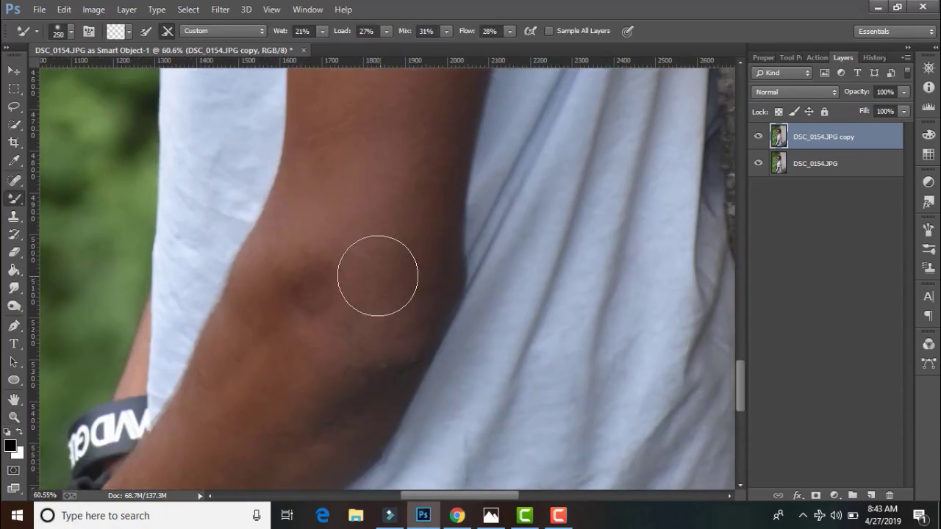
{"action": "scroll", "coordinate": [116, 373], "scroll_direction": "down", "scroll_amount": 3}
{"action": "left_click", "coordinate": [13, 417]}
{"action": "left_click", "coordinate": [397, 30]}
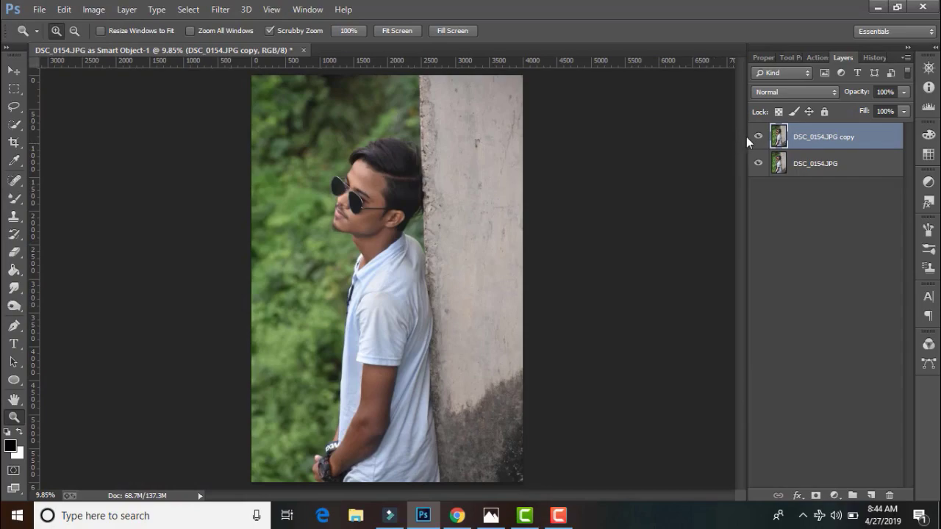
- Toggle the smoothed copy's visibility to compare it against the original
{"action": "left_click", "coordinate": [757, 137]}
{"action": "left_click", "coordinate": [757, 137]}
{"action": "left_click", "coordinate": [757, 137]}
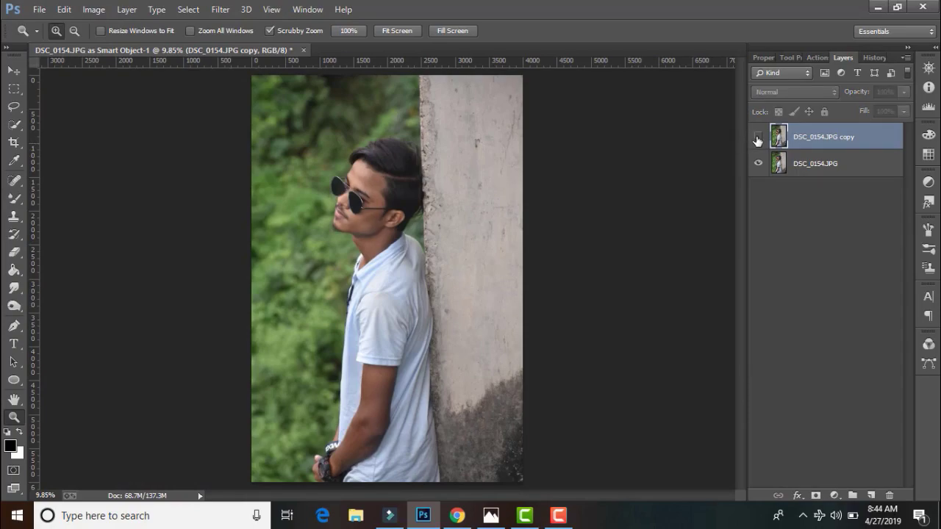
{"action": "left_click", "coordinate": [757, 136]}
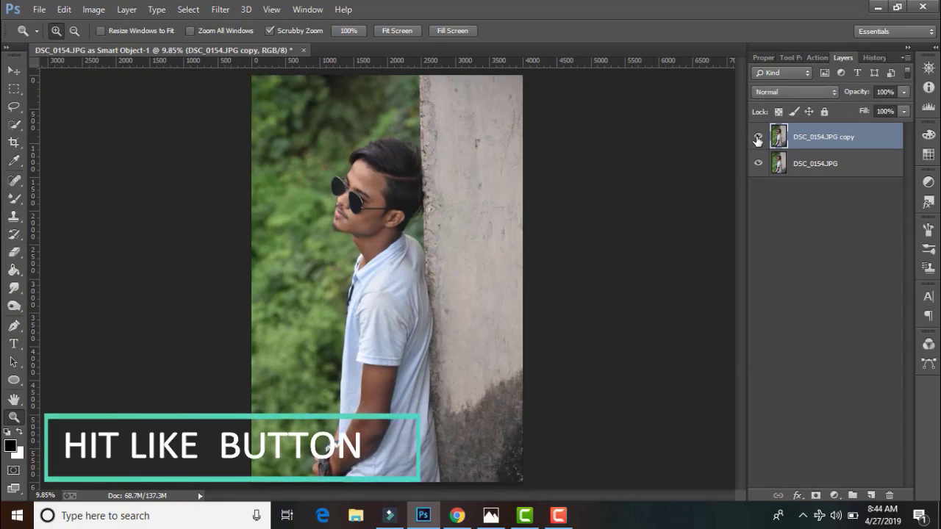
- Delete the original DSC_0154.JPG layer and duplicate the smoothed copy
{"action": "right_click", "coordinate": [807, 164]}
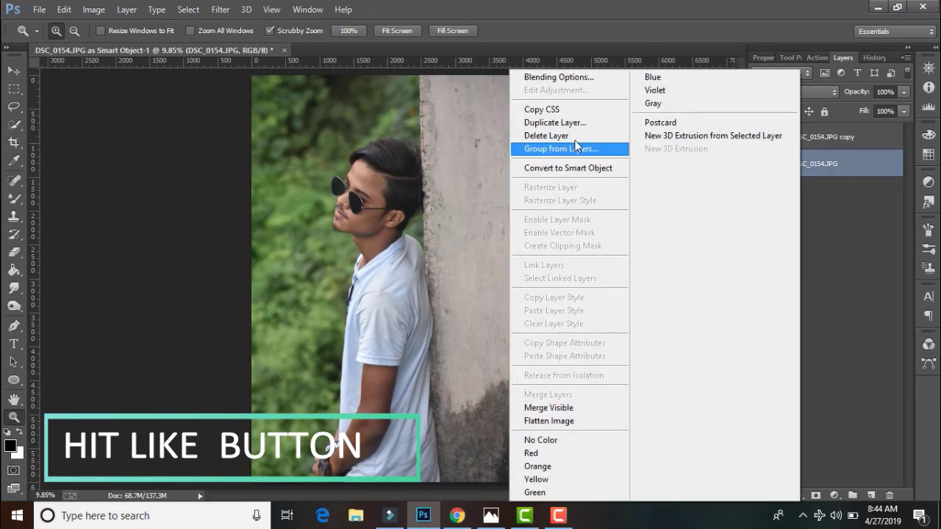
{"action": "left_click", "coordinate": [529, 136]}
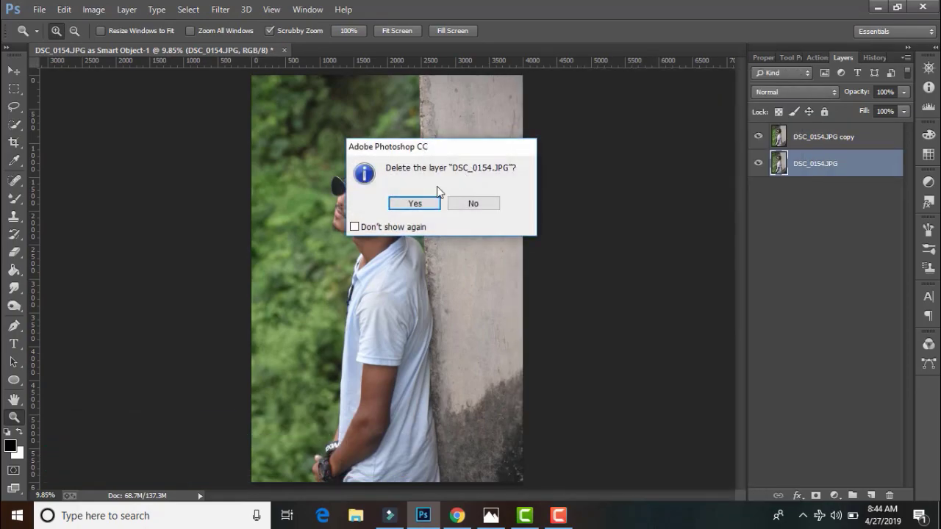
{"action": "left_click", "coordinate": [408, 204]}
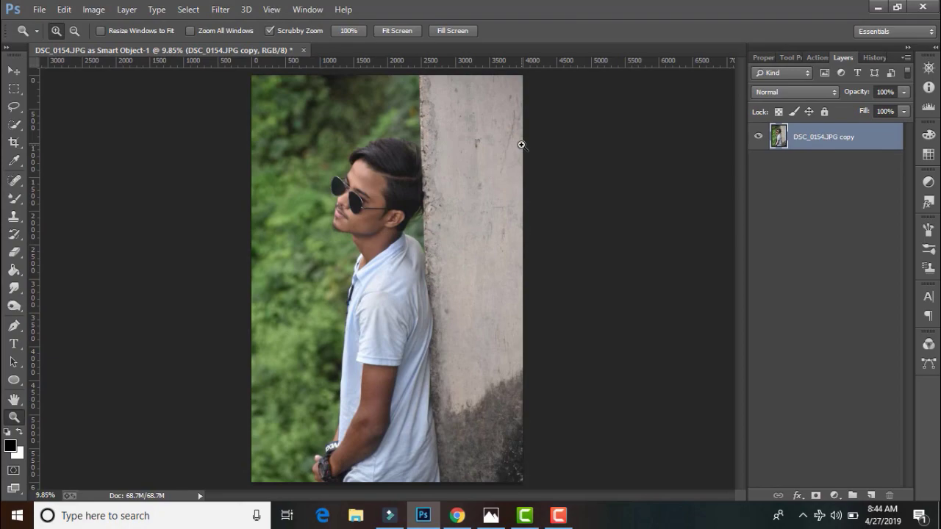
{"action": "key", "text": "ctrl+j"}
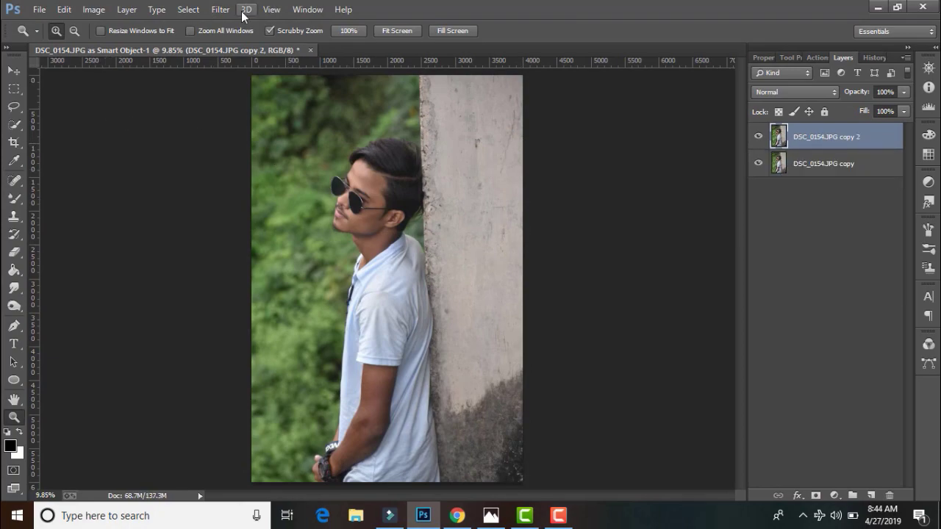
- Open the Camera Raw filter on the copy layer with the preview fitted in view
{"action": "left_click", "coordinate": [220, 9]}
{"action": "left_click", "coordinate": [250, 89]}
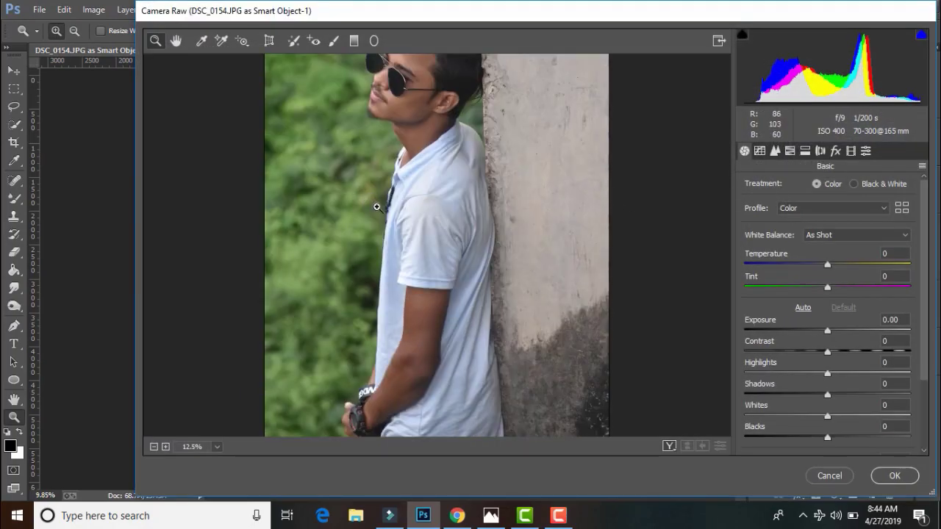
{"action": "right_click", "coordinate": [376, 208]}
{"action": "left_click", "coordinate": [411, 304]}
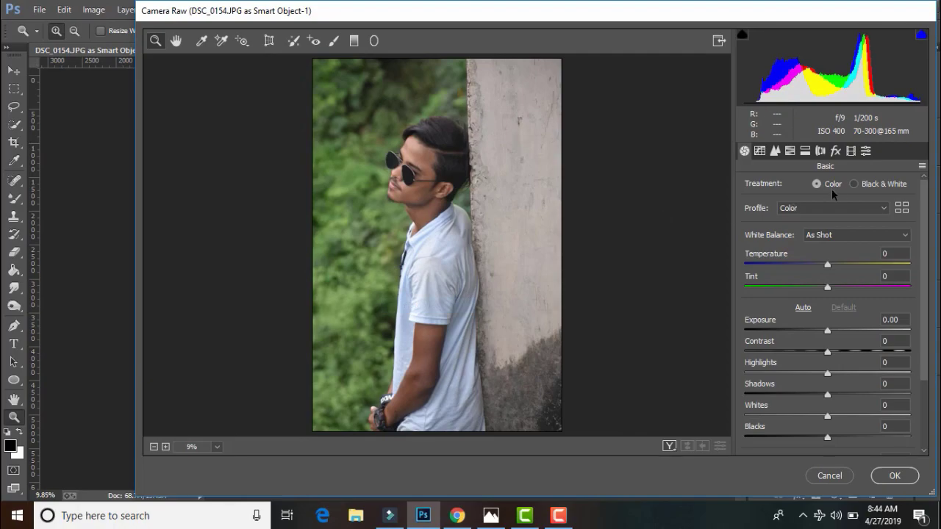
- In HSL, set Greens hue -100, Greens saturation -100, and Yellows saturation -40
{"action": "left_click", "coordinate": [791, 151]}
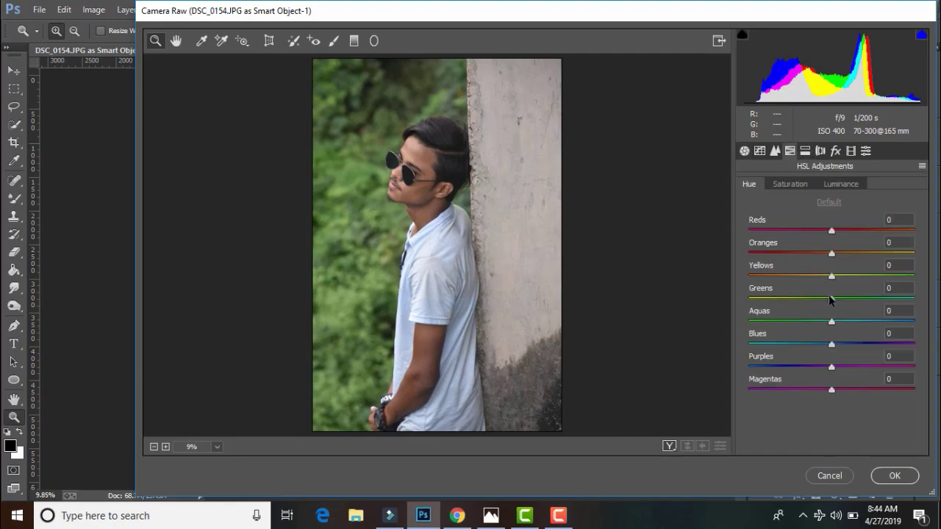
{"action": "left_click_drag", "start_coordinate": [831, 297], "coordinate": [729, 297]}
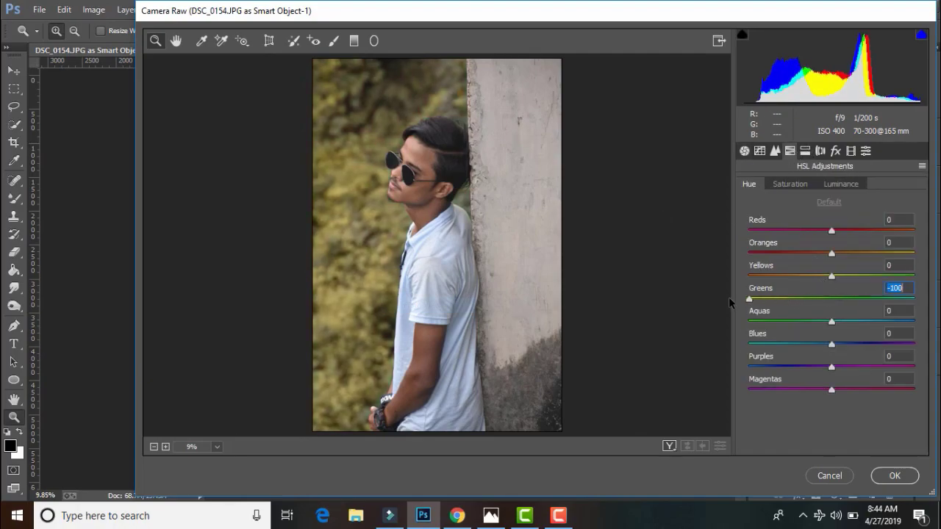
{"action": "left_click", "coordinate": [790, 184]}
{"action": "left_click_drag", "start_coordinate": [831, 298], "coordinate": [746, 299]}
{"action": "left_click_drag", "start_coordinate": [831, 276], "coordinate": [704, 294]}
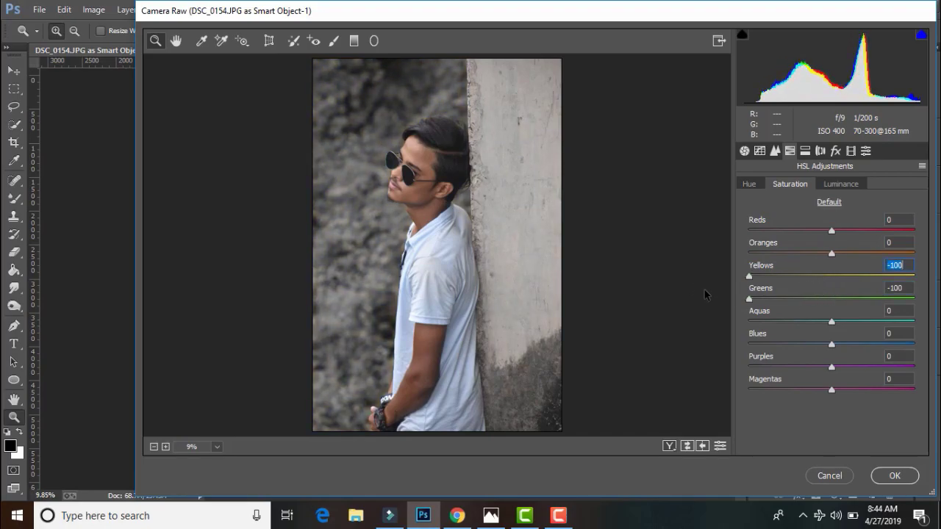
{"action": "mouse_move", "coordinate": [758, 277]}
{"action": "left_mouse_down"}
{"action": "mouse_move", "coordinate": [797, 273]}
{"action": "mouse_move", "coordinate": [805, 299]}
{"action": "mouse_move", "coordinate": [720, 283]}
{"action": "left_mouse_up"}
{"action": "left_click_drag", "start_coordinate": [784, 297], "coordinate": [744, 305]}
- In the Hue tab, set Blues to +8, nudge Oranges to +2, and lower Purples
{"action": "left_click", "coordinate": [750, 184]}
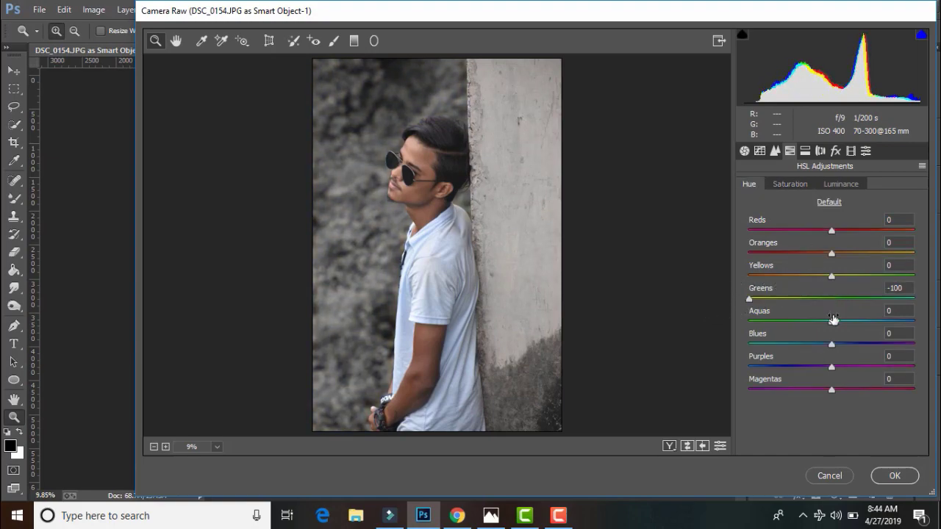
{"action": "mouse_move", "coordinate": [831, 344]}
{"action": "left_mouse_down"}
{"action": "mouse_move", "coordinate": [779, 343]}
{"action": "mouse_move", "coordinate": [858, 350]}
{"action": "mouse_move", "coordinate": [837, 348]}
{"action": "left_mouse_up"}
{"action": "left_click", "coordinate": [835, 231]}
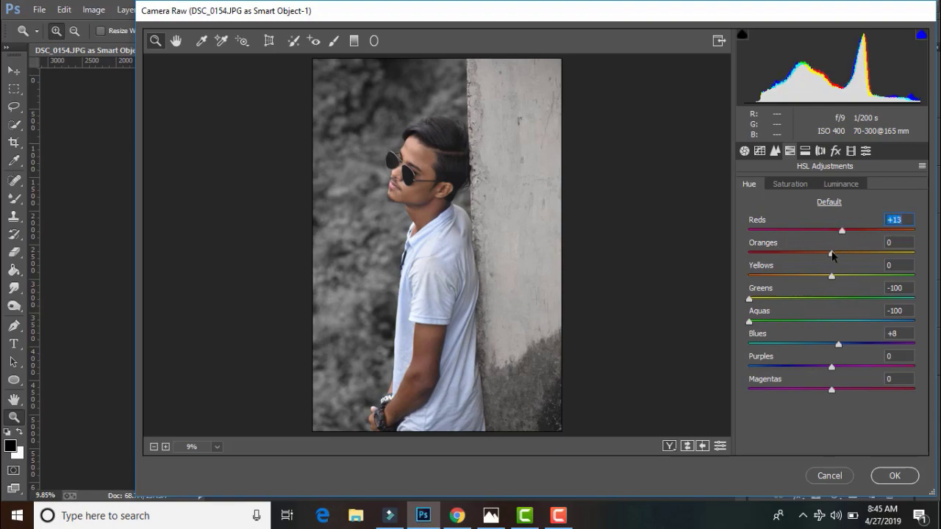
{"action": "left_click_drag", "start_coordinate": [831, 253], "coordinate": [844, 253]}
{"action": "left_click_drag", "start_coordinate": [831, 366], "coordinate": [799, 366]}
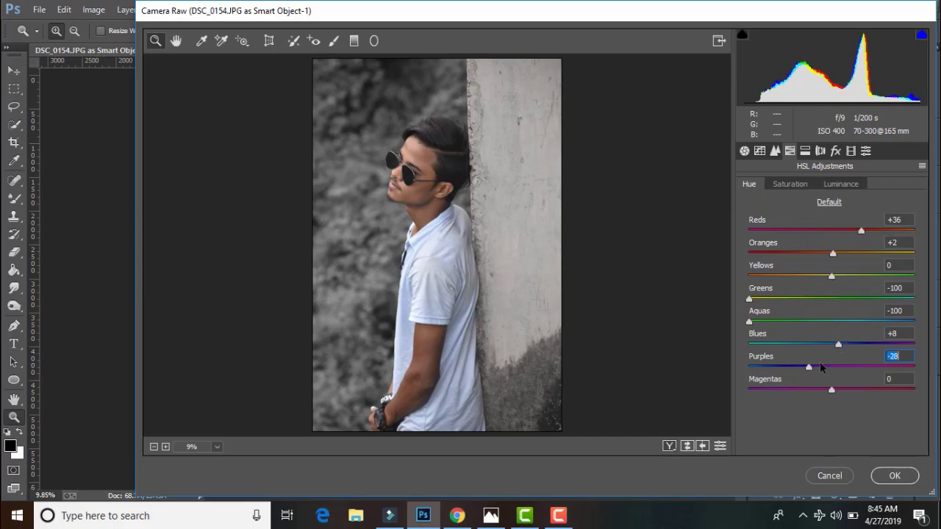
- Check the face up close and lower the Blues hue to -3
{"action": "left_click", "coordinate": [430, 306]}
{"action": "left_click", "coordinate": [409, 242]}
{"action": "scroll", "coordinate": [410, 241], "scroll_direction": "up", "scroll_amount": 5}
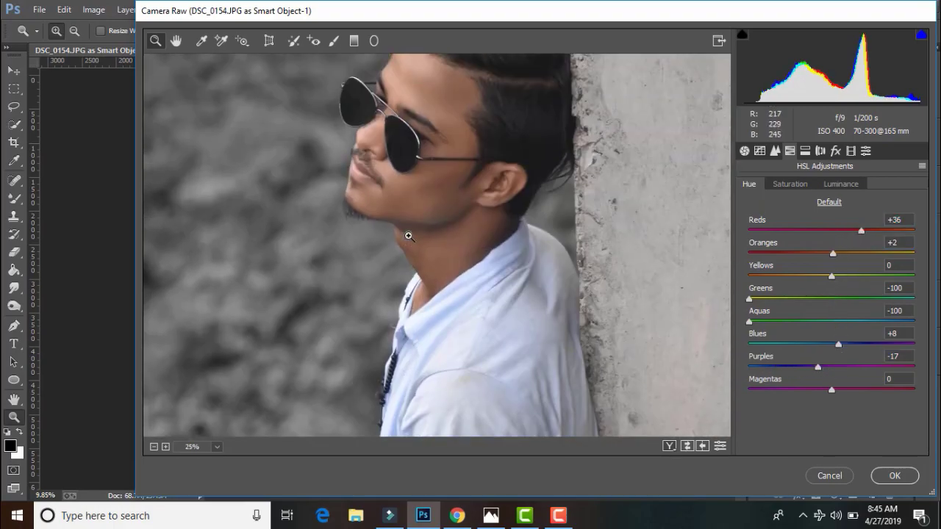
{"action": "scroll", "coordinate": [409, 236], "scroll_direction": "up", "scroll_amount": 1}
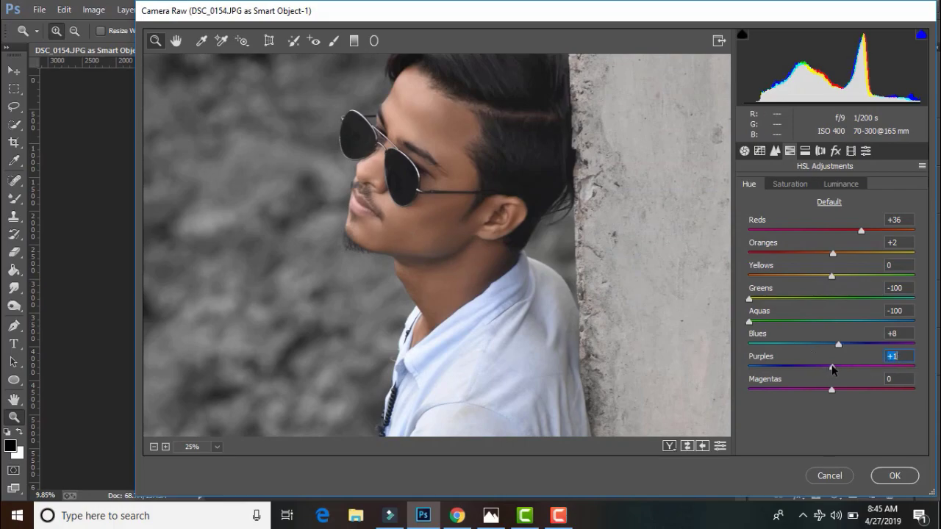
{"action": "mouse_move", "coordinate": [838, 346]}
{"action": "left_mouse_down"}
{"action": "mouse_move", "coordinate": [815, 346]}
{"action": "mouse_move", "coordinate": [828, 350]}
{"action": "left_mouse_up"}
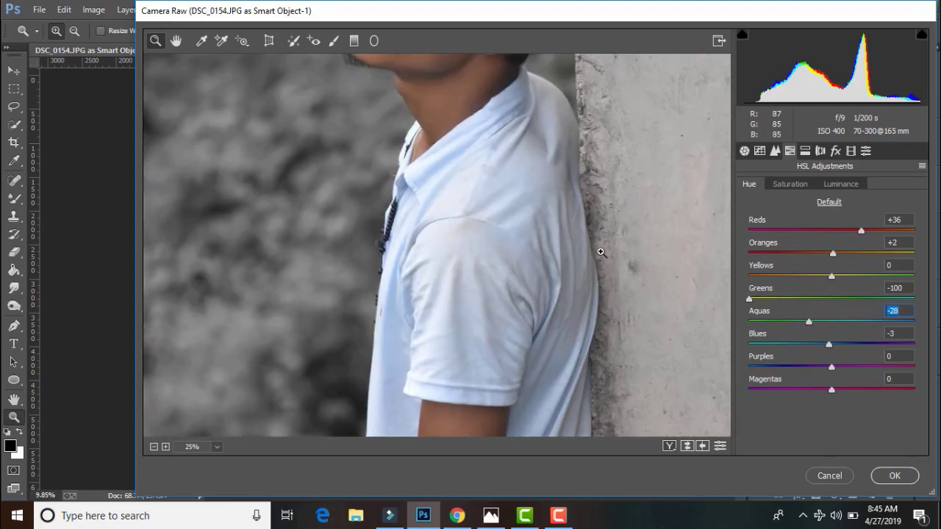
{"action": "right_click", "coordinate": [644, 252]}
{"action": "left_click", "coordinate": [667, 345]}
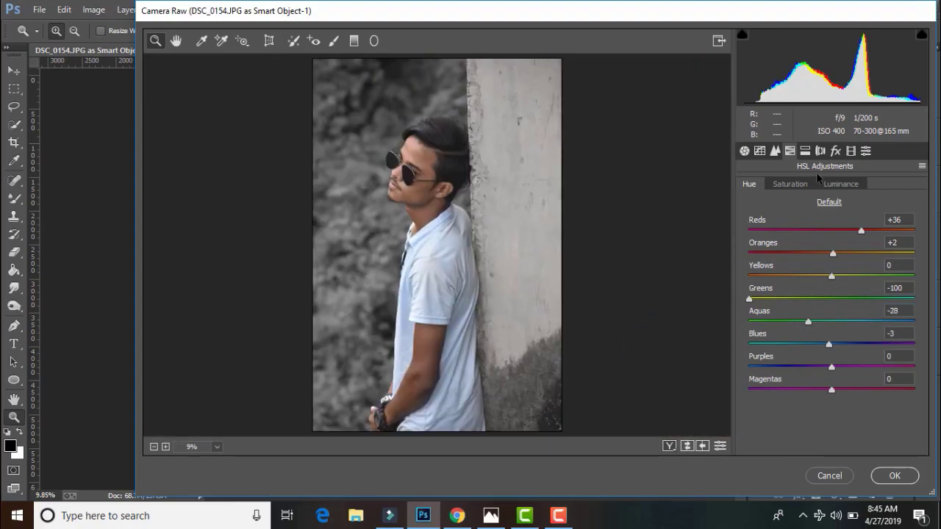
- Raise the Reds saturation to +67
{"action": "left_click", "coordinate": [793, 183]}
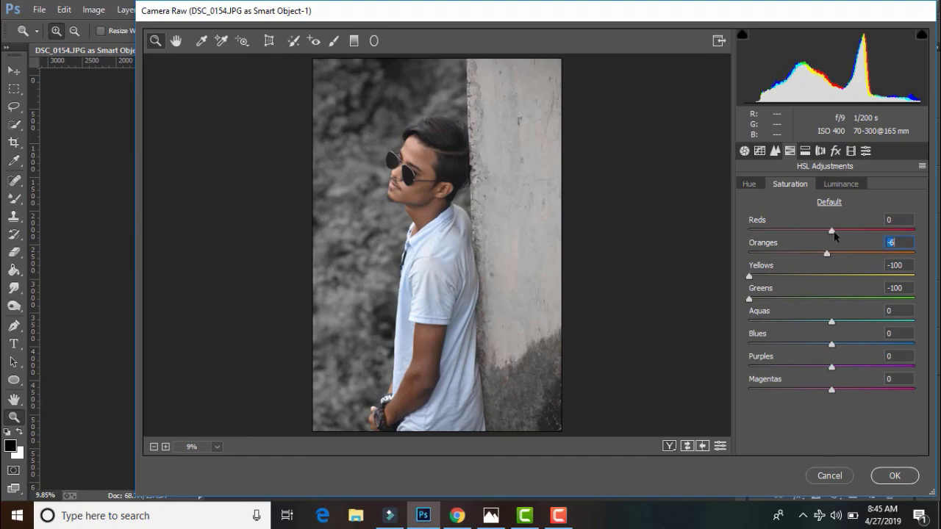
{"action": "left_click_drag", "start_coordinate": [834, 231], "coordinate": [851, 229]}
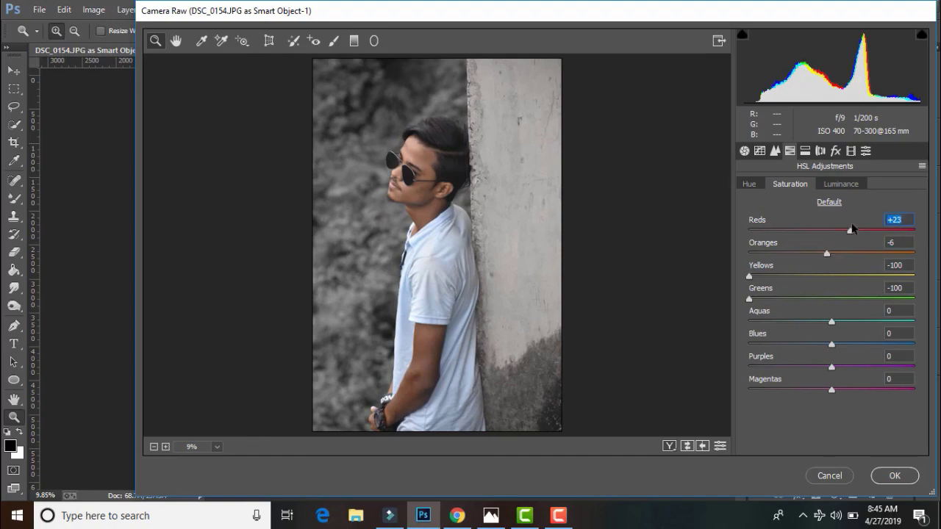
{"action": "left_click", "coordinate": [446, 229]}
{"action": "left_click", "coordinate": [374, 217]}
{"action": "left_click", "coordinate": [375, 216]}
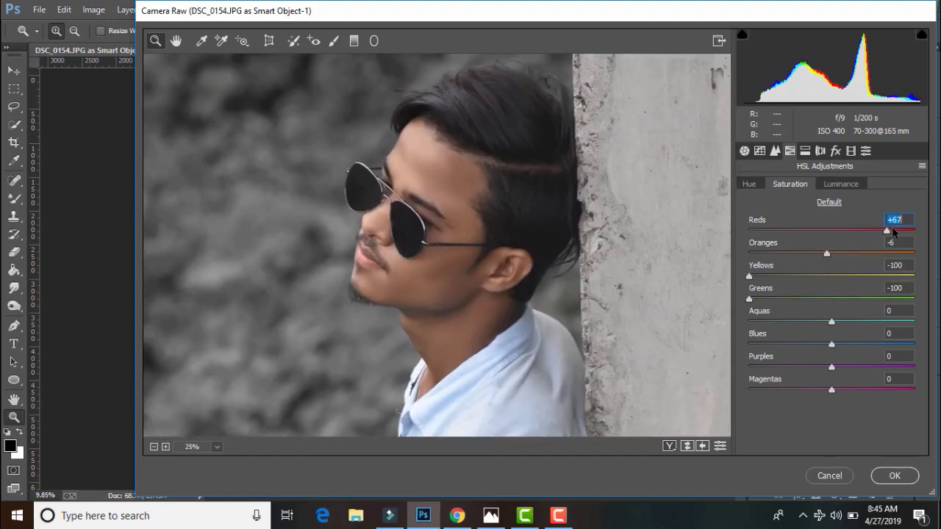
- Set luminance: Oranges +71, Reds +8, Greens -22, Aquas -8
{"action": "left_click", "coordinate": [842, 184]}
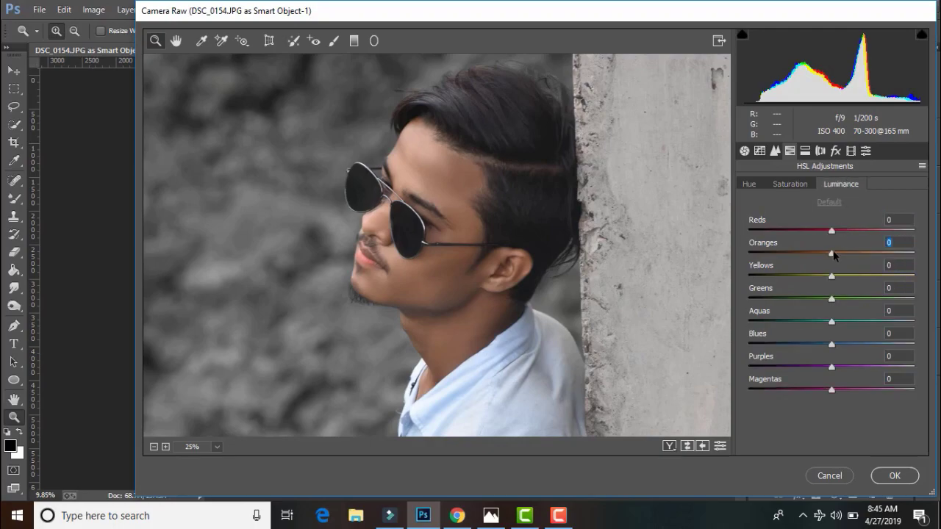
{"action": "mouse_move", "coordinate": [834, 255]}
{"action": "left_mouse_down"}
{"action": "mouse_move", "coordinate": [893, 250]}
{"action": "mouse_move", "coordinate": [883, 253]}
{"action": "left_mouse_up"}
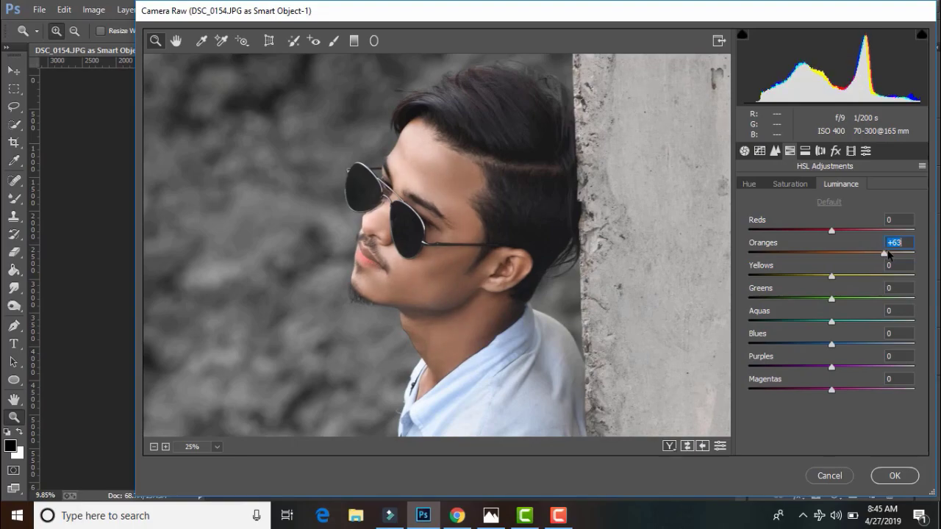
{"action": "left_click_drag", "start_coordinate": [831, 233], "coordinate": [837, 233]}
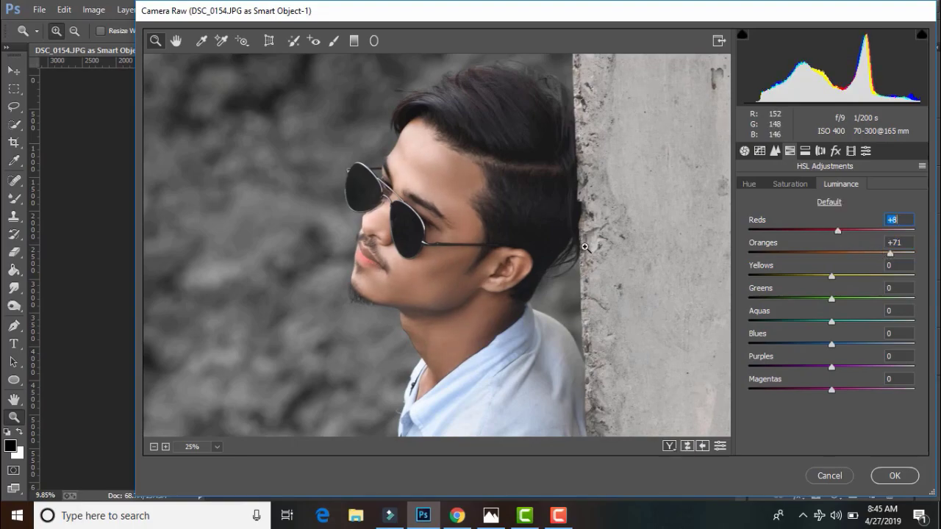
{"action": "scroll", "coordinate": [586, 247], "scroll_direction": "down", "scroll_amount": 4}
{"action": "scroll", "coordinate": [645, 259], "scroll_direction": "up", "scroll_amount": 1}
{"action": "left_click_drag", "start_coordinate": [823, 303], "coordinate": [805, 299]}
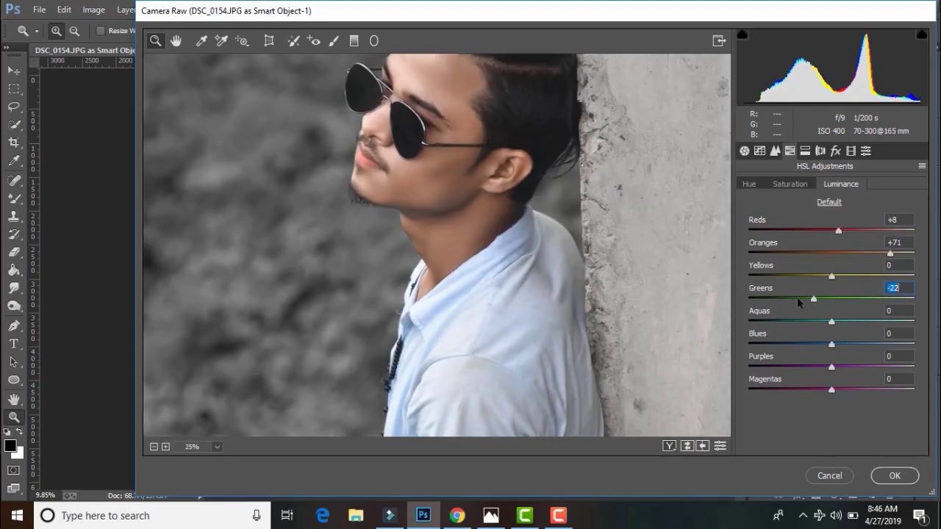
{"action": "right_click", "coordinate": [408, 139]}
{"action": "left_click", "coordinate": [450, 342]}
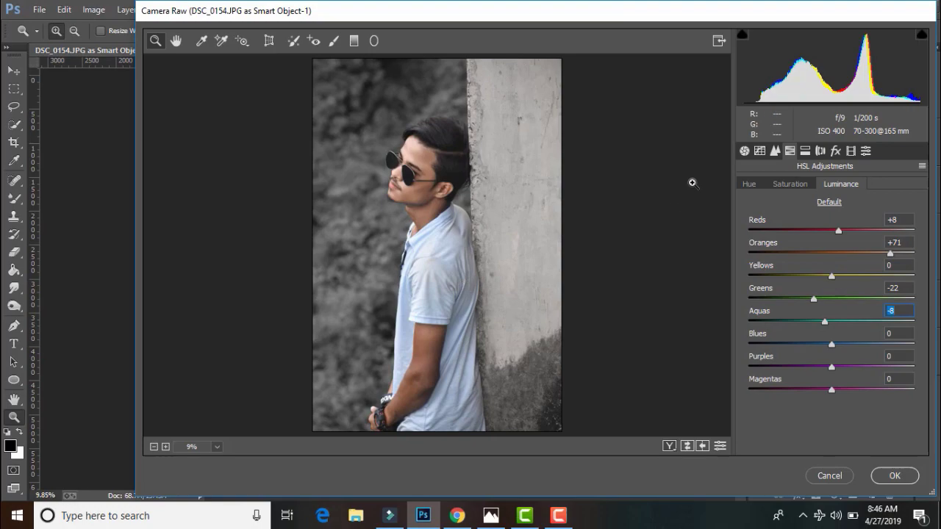
- Split-tone highlights at hue 191 and shadows at hue 8, both with saturation 3
{"action": "left_click", "coordinate": [805, 151]}
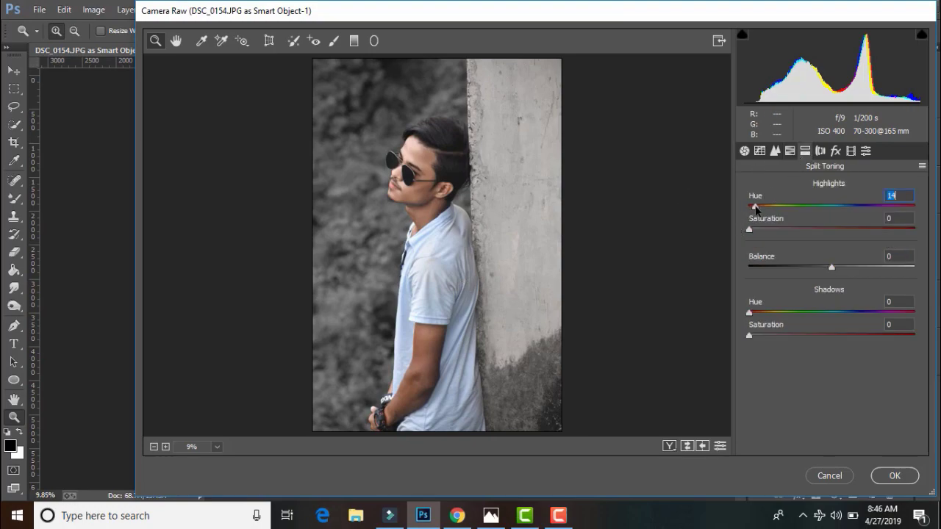
{"action": "left_click_drag", "start_coordinate": [750, 229], "coordinate": [836, 208]}
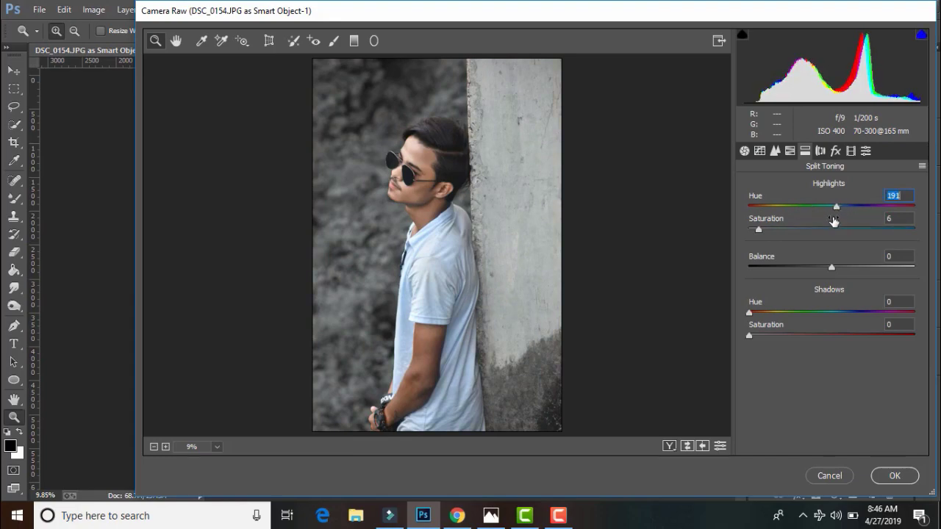
{"action": "left_click", "coordinate": [444, 234]}
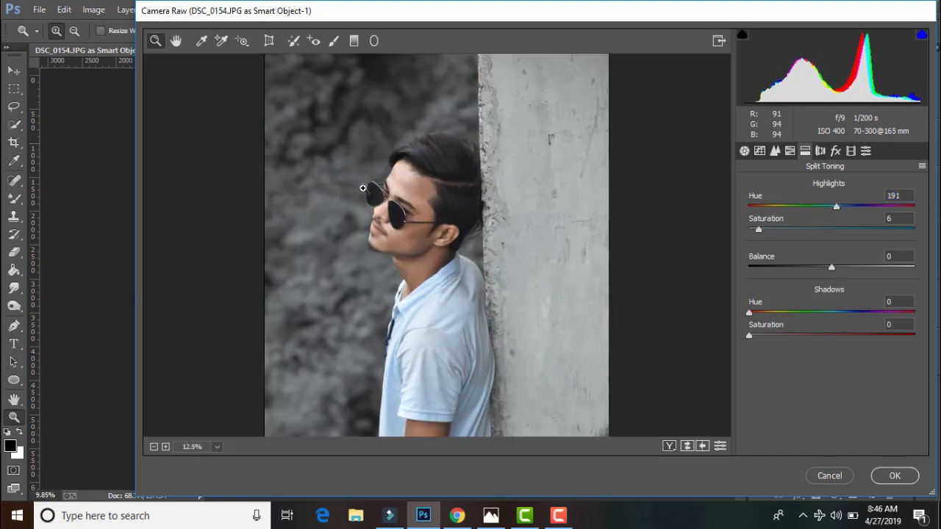
{"action": "left_click", "coordinate": [450, 236]}
{"action": "left_click_drag", "start_coordinate": [759, 229], "coordinate": [754, 229]}
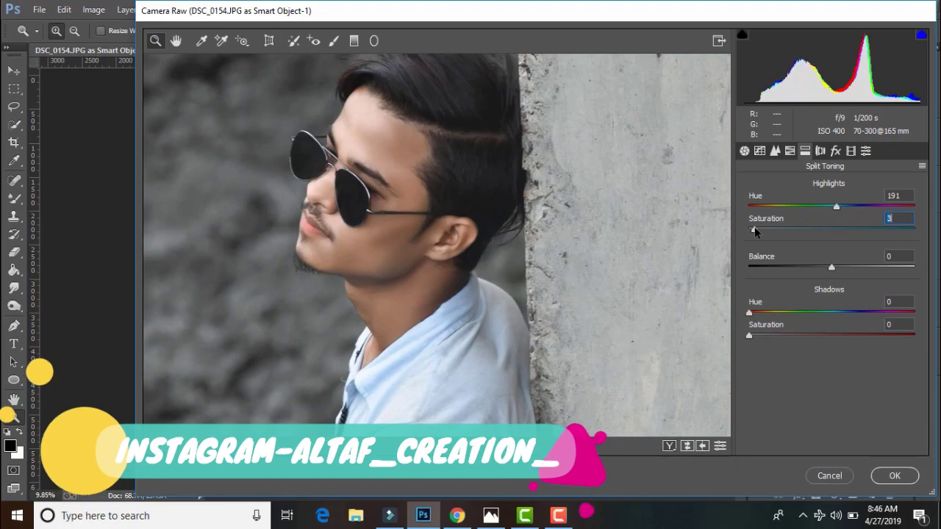
{"action": "left_click", "coordinate": [751, 312]}
{"action": "left_click_drag", "start_coordinate": [751, 313], "coordinate": [752, 335]}
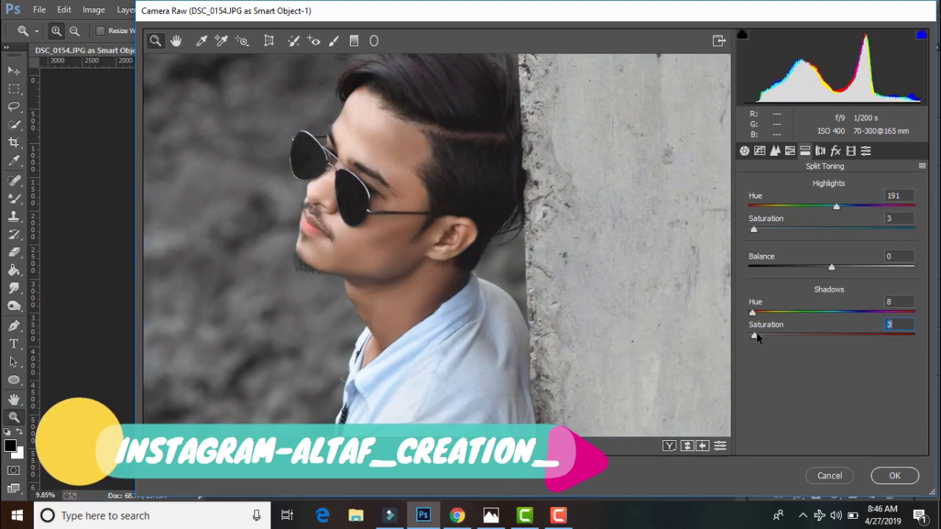
{"action": "left_click", "coordinate": [850, 150]}
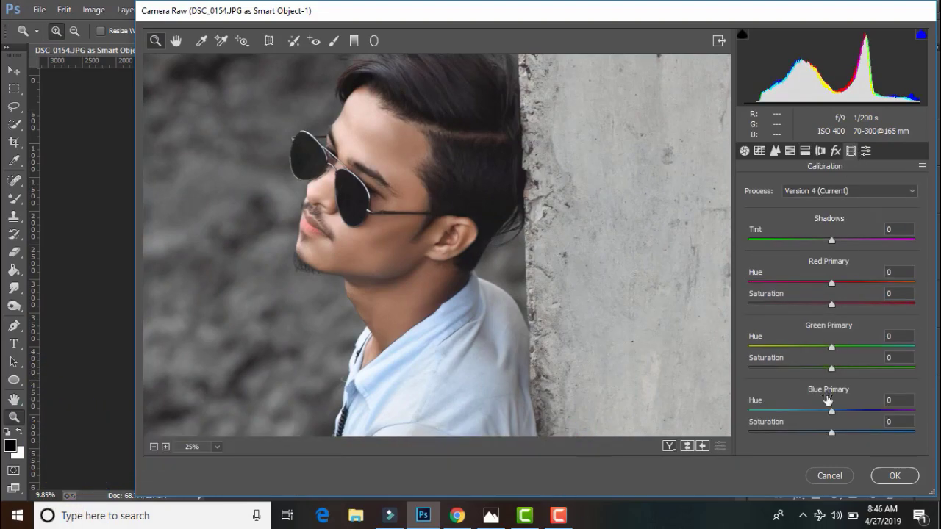
- In Calibration, lower Blue Primary hue to -8 and Green Primary hue to -18
{"action": "left_click_drag", "start_coordinate": [830, 413], "coordinate": [825, 414]}
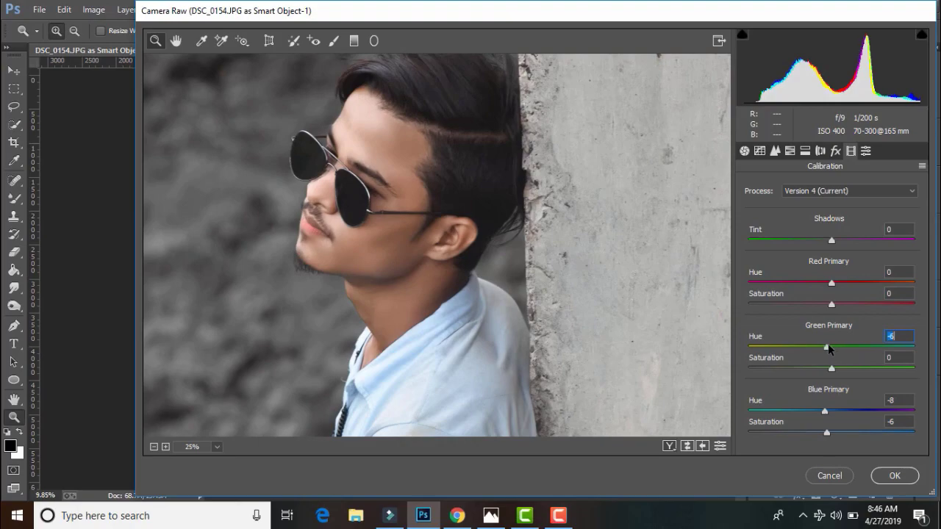
{"action": "mouse_move", "coordinate": [824, 351]}
{"action": "left_mouse_down"}
{"action": "mouse_move", "coordinate": [801, 353]}
{"action": "mouse_move", "coordinate": [817, 350]}
{"action": "mouse_move", "coordinate": [821, 367]}
{"action": "left_mouse_up"}
{"action": "right_click", "coordinate": [583, 148]}
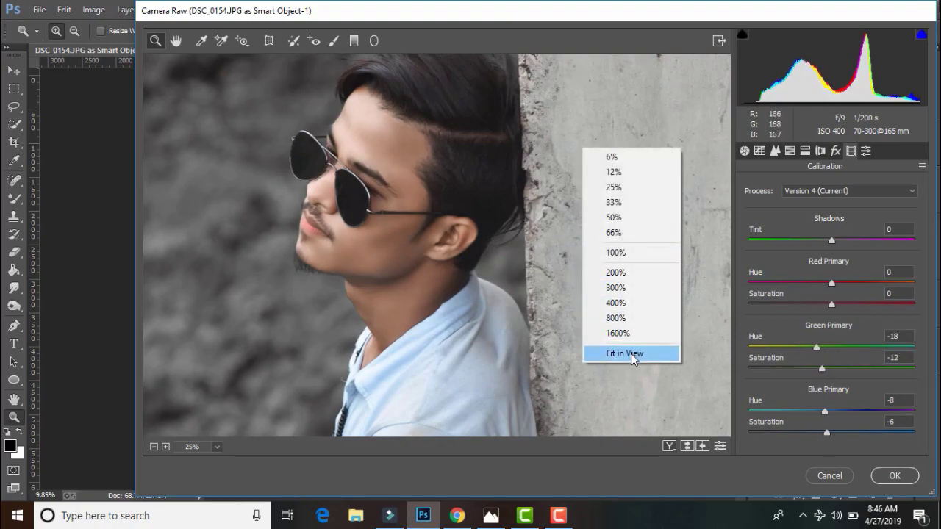
{"action": "left_click", "coordinate": [624, 352]}
- Add a post-crop vignette with Amount -11 and Feather 53
{"action": "left_click", "coordinate": [835, 151]}
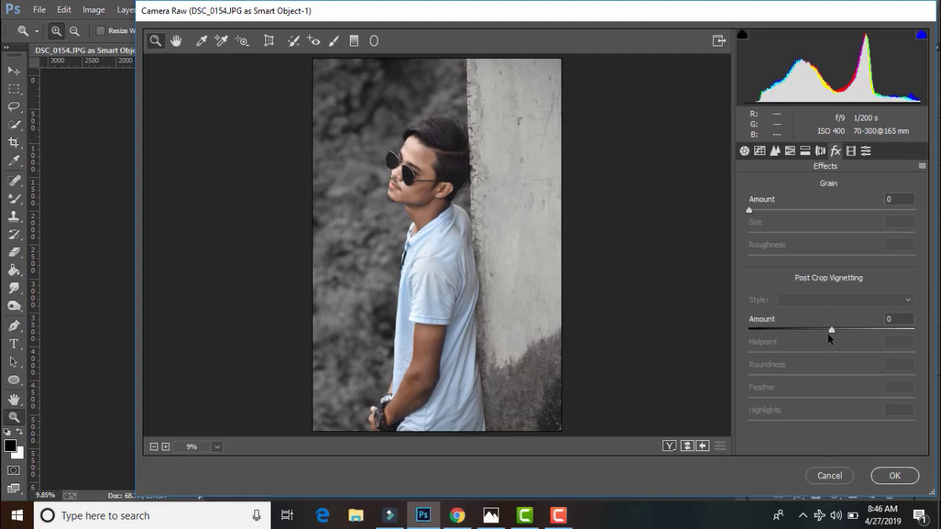
{"action": "mouse_move", "coordinate": [831, 330]}
{"action": "left_mouse_down"}
{"action": "mouse_move", "coordinate": [818, 331]}
{"action": "mouse_move", "coordinate": [826, 355]}
{"action": "left_mouse_up"}
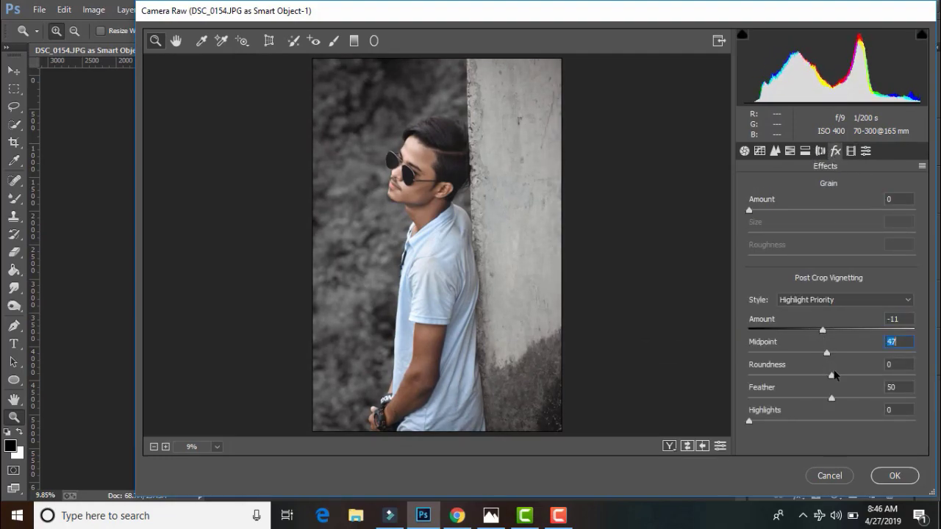
{"action": "left_click_drag", "start_coordinate": [838, 400], "coordinate": [839, 400]}
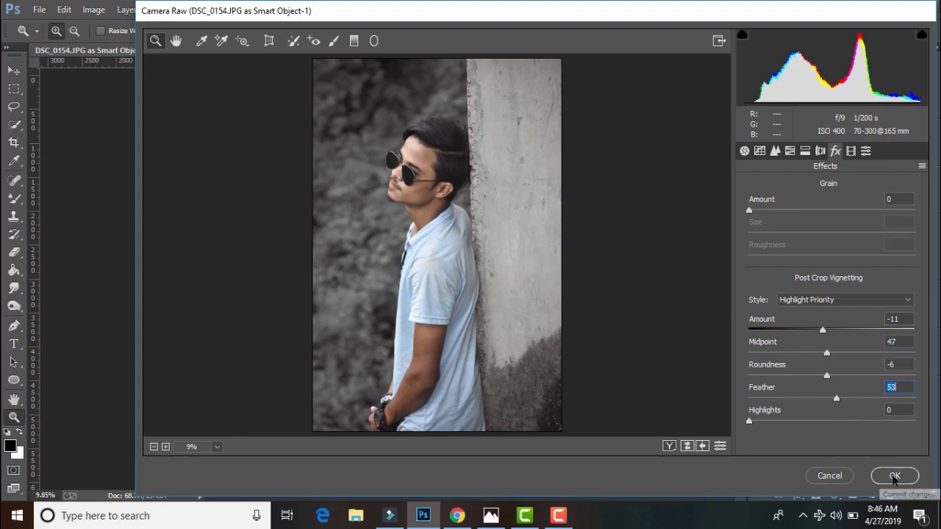
{"action": "left_click", "coordinate": [745, 153]}
- Lift Shadows to +22 and Blacks to +3, then compare before and after
{"action": "scroll", "coordinate": [808, 313], "scroll_direction": "down", "scroll_amount": 2}
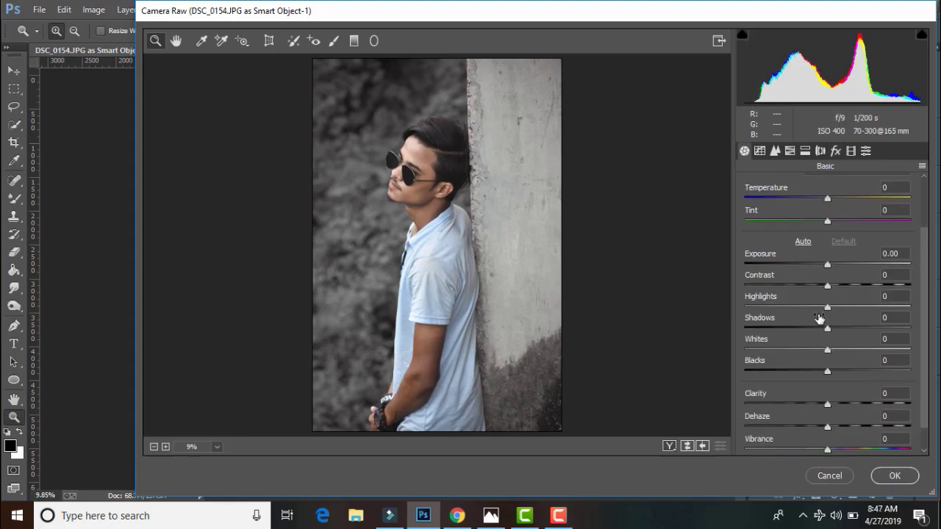
{"action": "left_click_drag", "start_coordinate": [840, 329], "coordinate": [819, 305]}
{"action": "left_click_drag", "start_coordinate": [829, 371], "coordinate": [831, 371]}
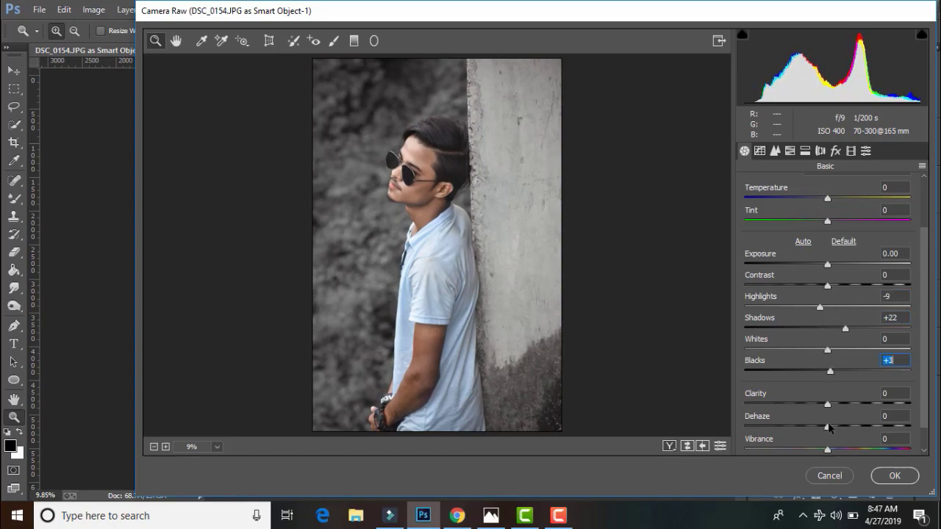
{"action": "scroll", "coordinate": [831, 426], "scroll_direction": "down", "scroll_amount": 1}
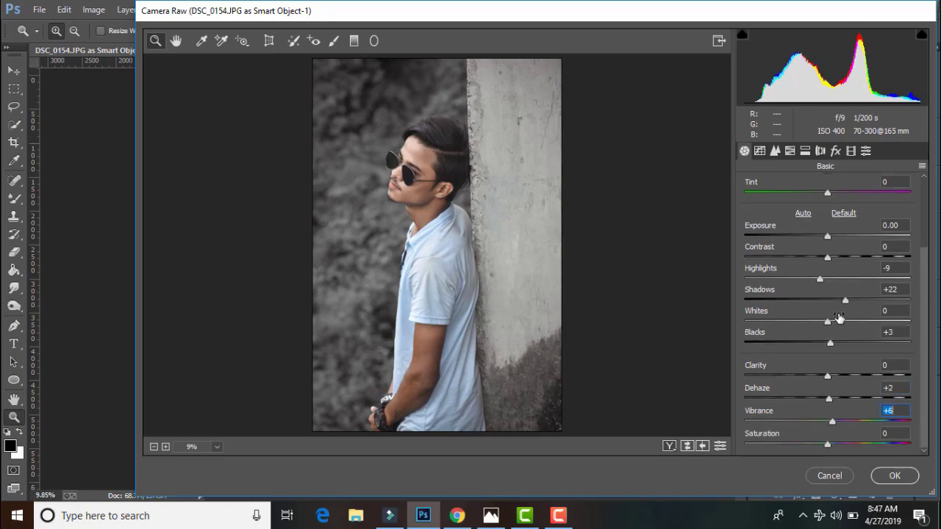
{"action": "scroll", "coordinate": [838, 319], "scroll_direction": "up", "scroll_amount": 2}
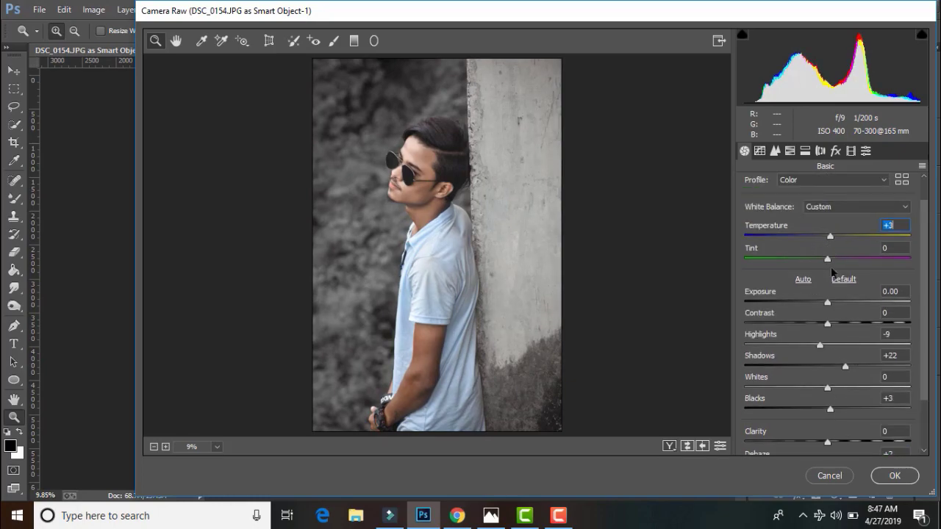
{"action": "left_click", "coordinate": [686, 446]}
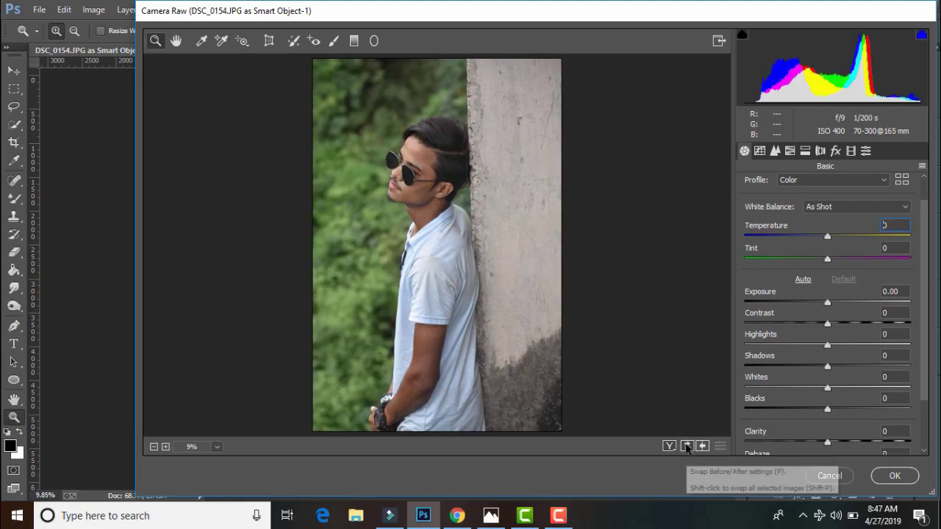
{"action": "left_click", "coordinate": [686, 446]}
{"action": "left_click", "coordinate": [686, 446]}
{"action": "left_click", "coordinate": [686, 446]}
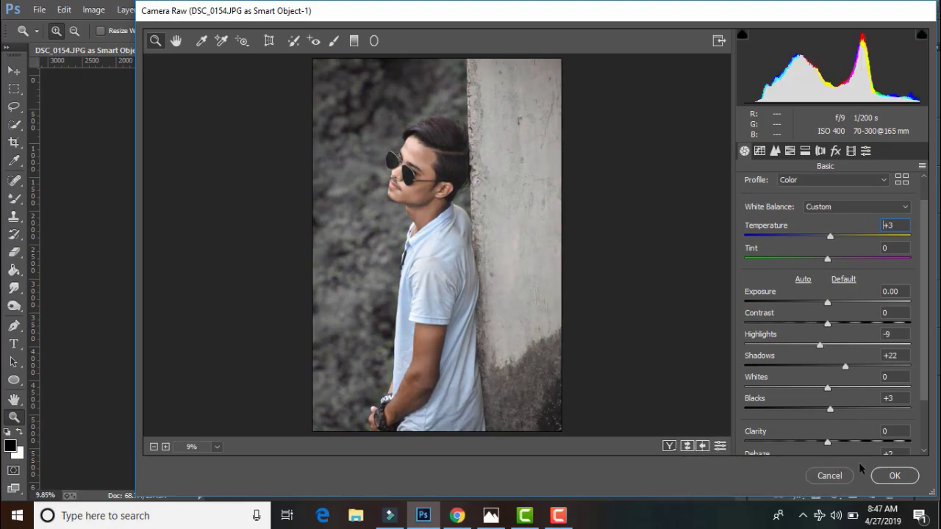
- Apply the Camera Raw edits, inspect the face, and duplicate the adjusted layer as copy 3
{"action": "left_click", "coordinate": [893, 475]}
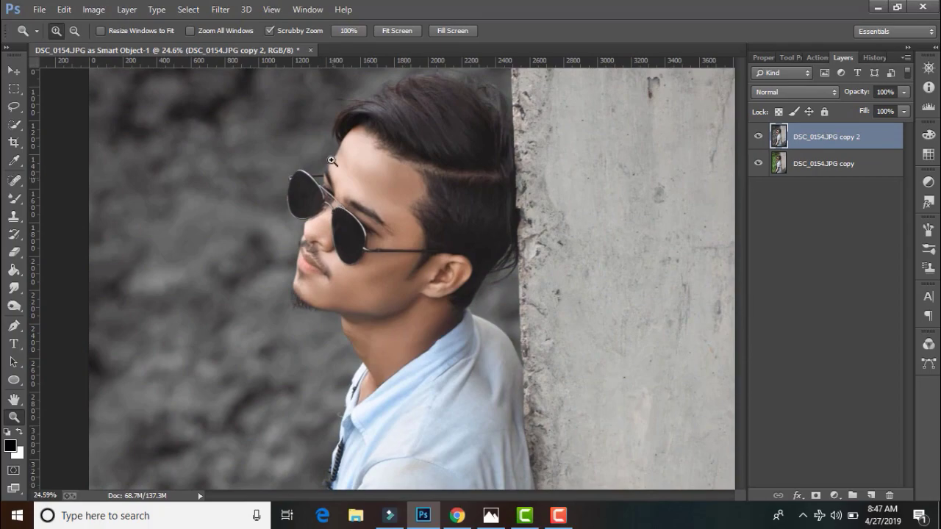
{"action": "left_click_drag", "start_coordinate": [367, 212], "coordinate": [412, 269]}
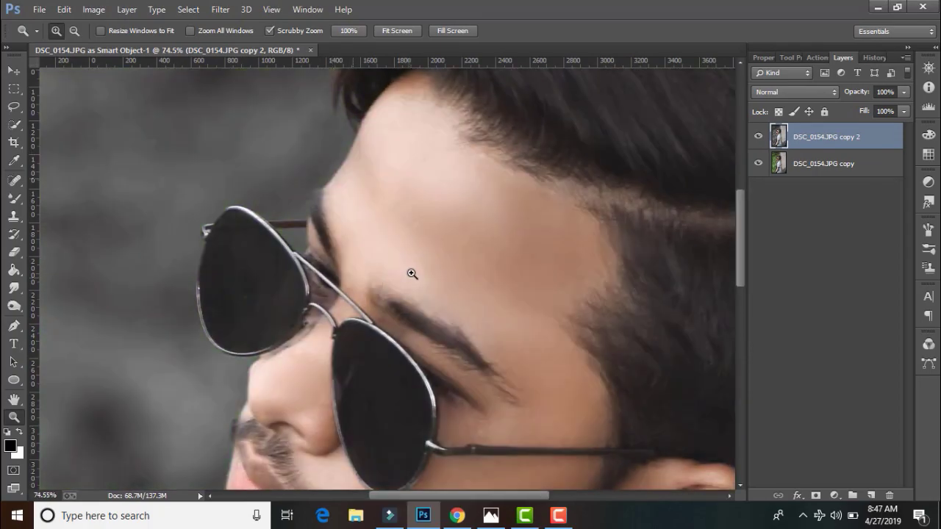
{"action": "scroll", "coordinate": [511, 330], "scroll_direction": "down", "scroll_amount": 2}
{"action": "scroll", "coordinate": [529, 294], "scroll_direction": "down", "scroll_amount": 2}
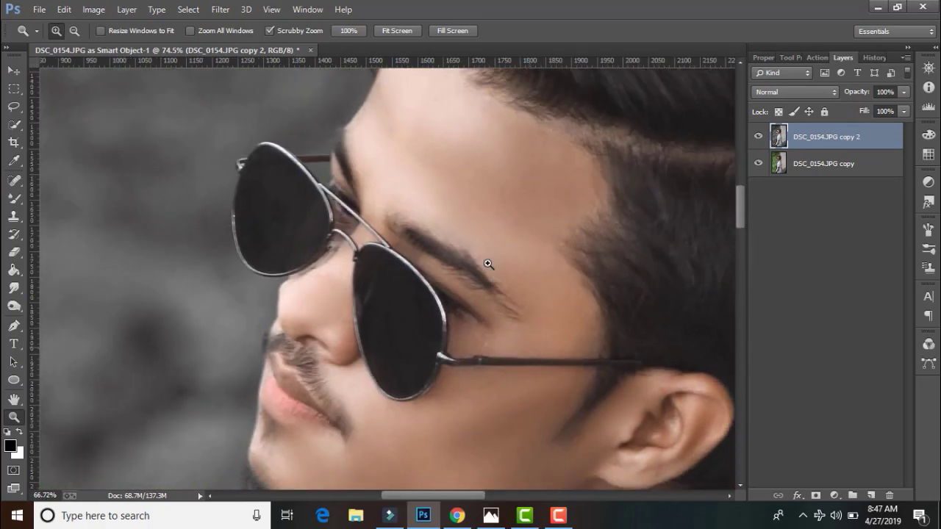
{"action": "scroll", "coordinate": [487, 262], "scroll_direction": "down", "scroll_amount": 2}
{"action": "scroll", "coordinate": [557, 308], "scroll_direction": "down", "scroll_amount": 2}
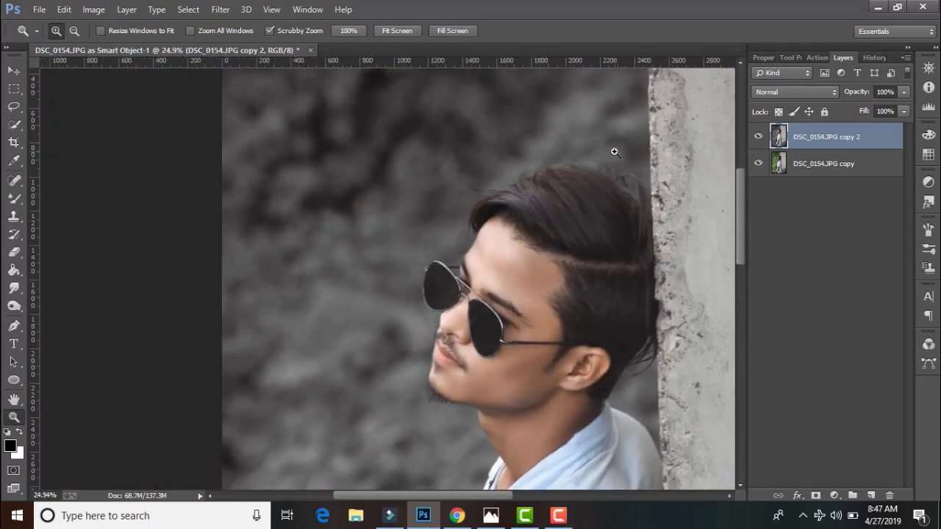
{"action": "left_click", "coordinate": [403, 33]}
{"action": "key", "text": "ctrl+j"}
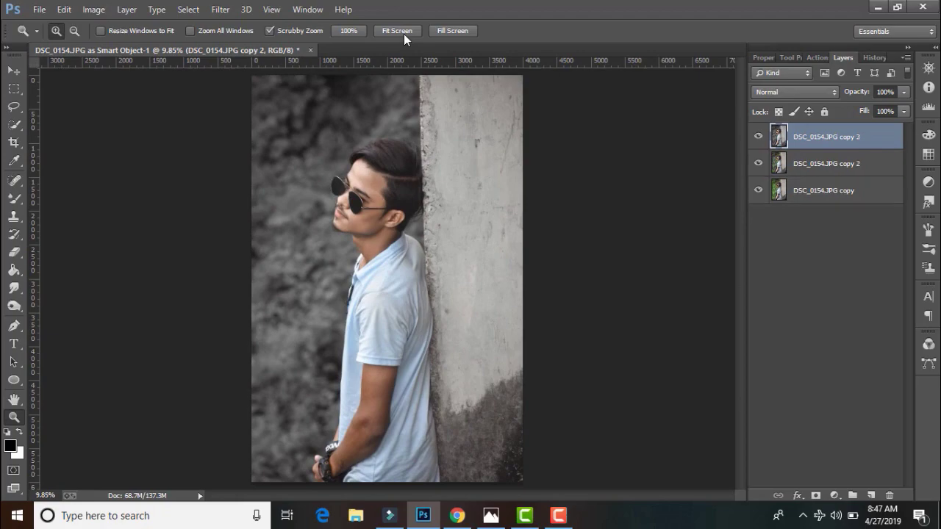
- Reopen Camera Raw on the new layer and shift the Yellows and Greens hue to -100
{"action": "left_click", "coordinate": [220, 9]}
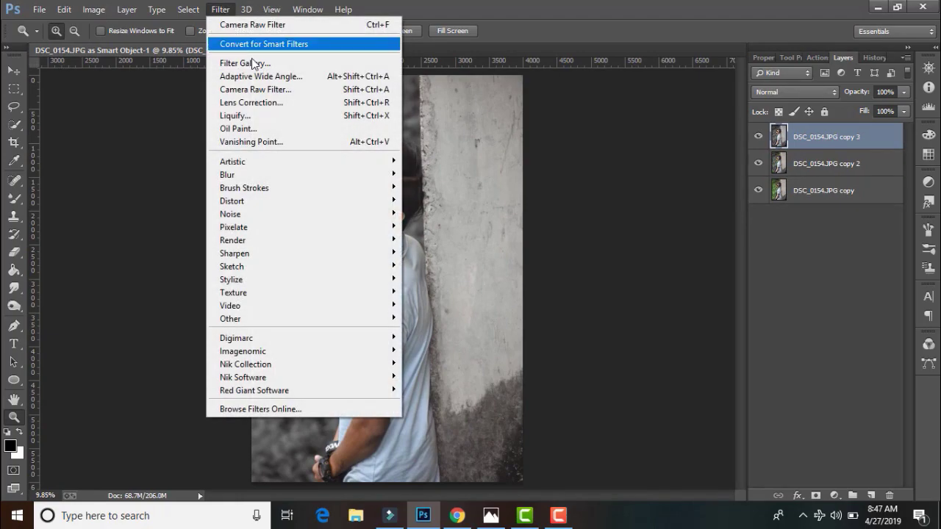
{"action": "left_click", "coordinate": [255, 87]}
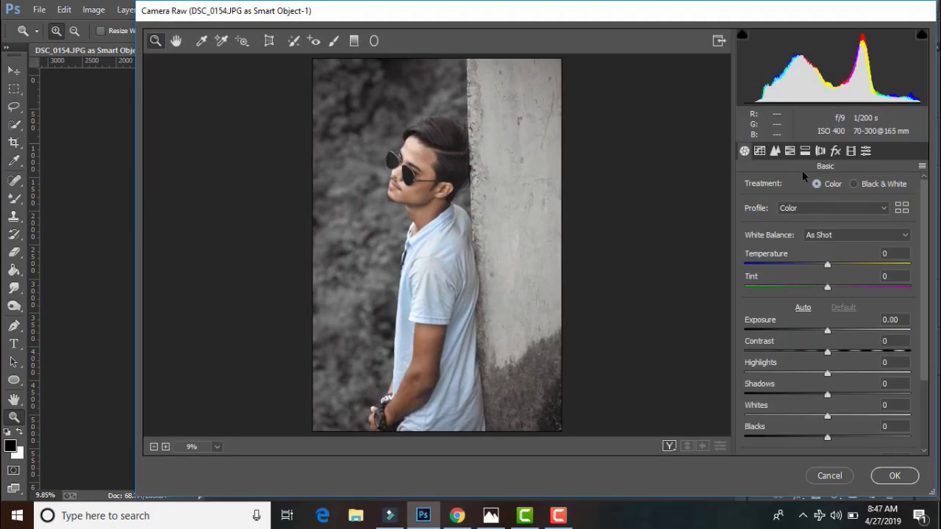
{"action": "left_click", "coordinate": [788, 149]}
{"action": "left_click", "coordinate": [747, 185]}
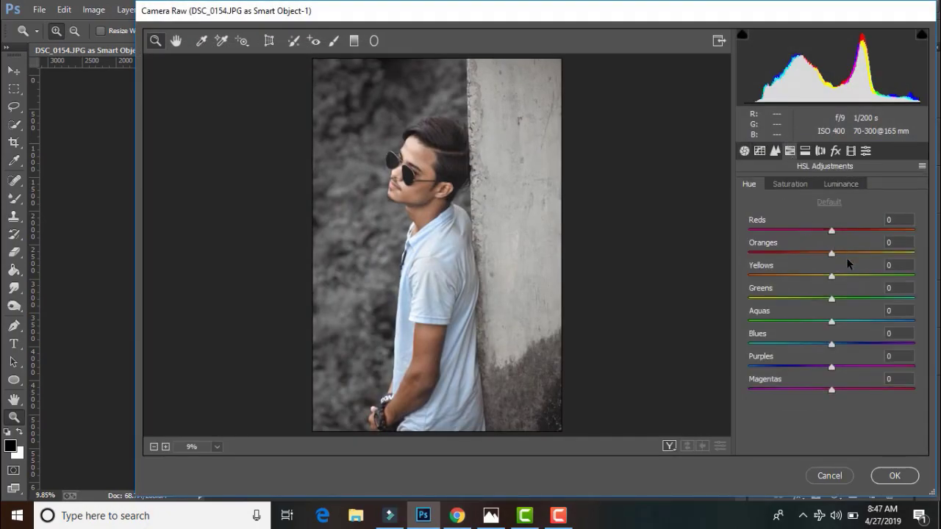
{"action": "left_click_drag", "start_coordinate": [831, 276], "coordinate": [701, 280]}
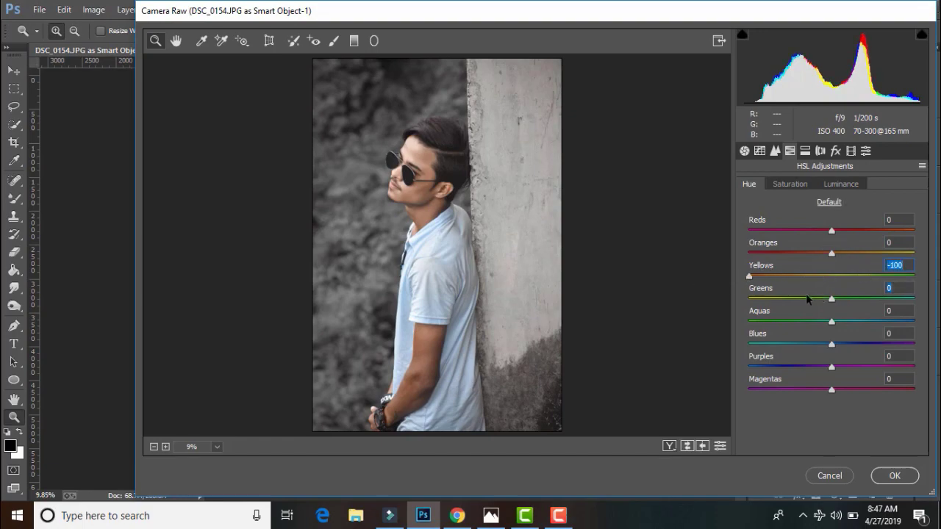
{"action": "left_click_drag", "start_coordinate": [806, 297], "coordinate": [731, 308]}
- Desaturate Yellows and Greens to -100 and raise Reds saturation to +94
{"action": "left_click", "coordinate": [790, 185]}
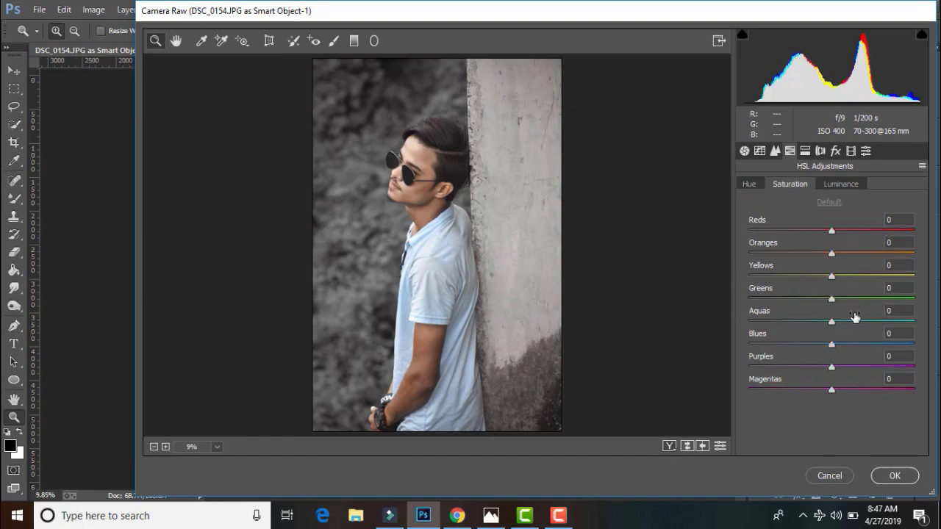
{"action": "left_click_drag", "start_coordinate": [831, 277], "coordinate": [746, 279]}
{"action": "left_click_drag", "start_coordinate": [831, 299], "coordinate": [725, 310]}
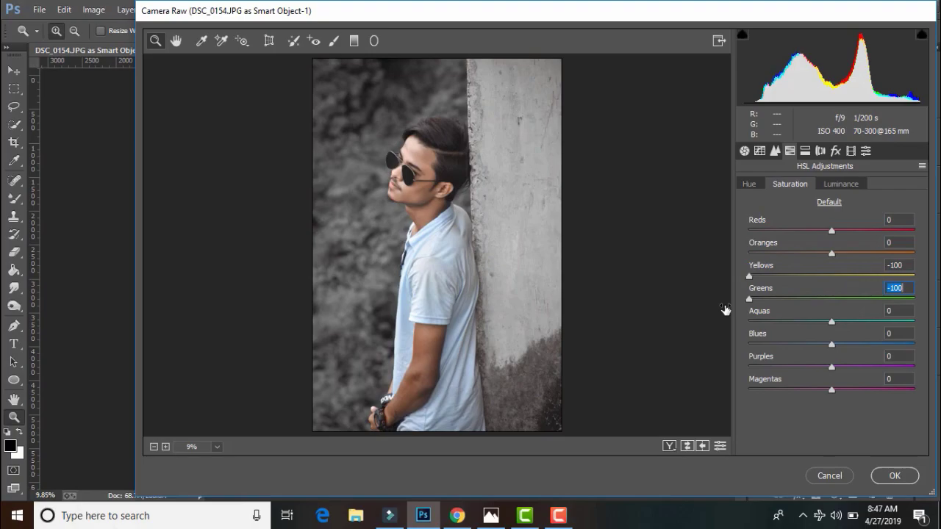
{"action": "left_click_drag", "start_coordinate": [831, 231], "coordinate": [893, 231]}
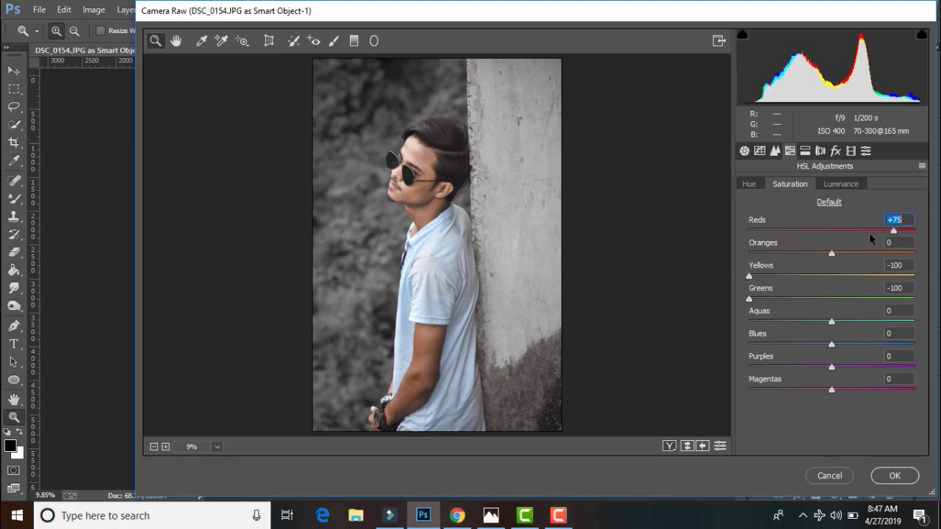
- Zoom the Camera Raw preview in on the subject's face
{"action": "left_click", "coordinate": [415, 219]}
{"action": "right_click", "coordinate": [397, 208]}
{"action": "left_click", "coordinate": [446, 306]}
{"action": "left_click", "coordinate": [394, 212]}
{"action": "left_click", "coordinate": [389, 205]}
{"action": "left_click", "coordinate": [365, 278]}
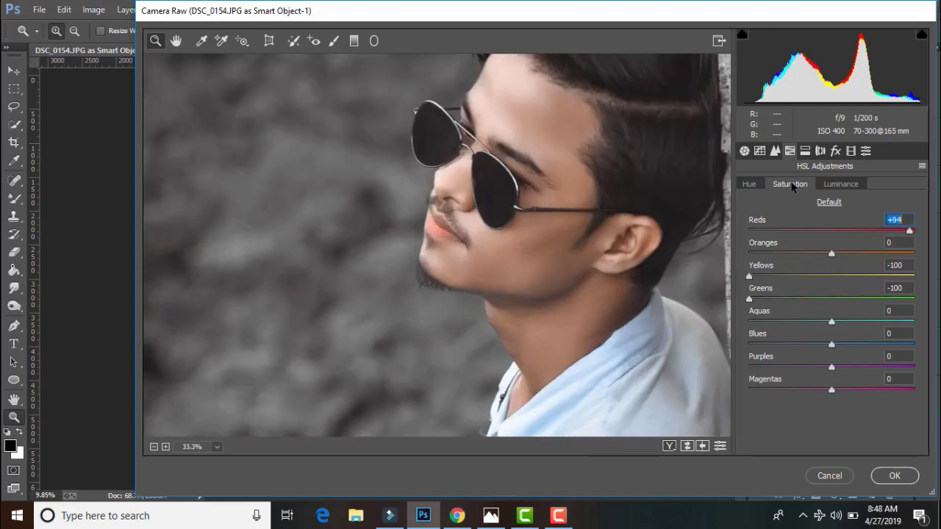
- Shift the Reds hue to +53 and the Oranges hue to -5
{"action": "left_click", "coordinate": [750, 184]}
{"action": "mouse_move", "coordinate": [844, 233]}
{"action": "left_mouse_down"}
{"action": "mouse_move", "coordinate": [886, 230]}
{"action": "mouse_move", "coordinate": [804, 244]}
{"action": "mouse_move", "coordinate": [856, 250]}
{"action": "left_mouse_up"}
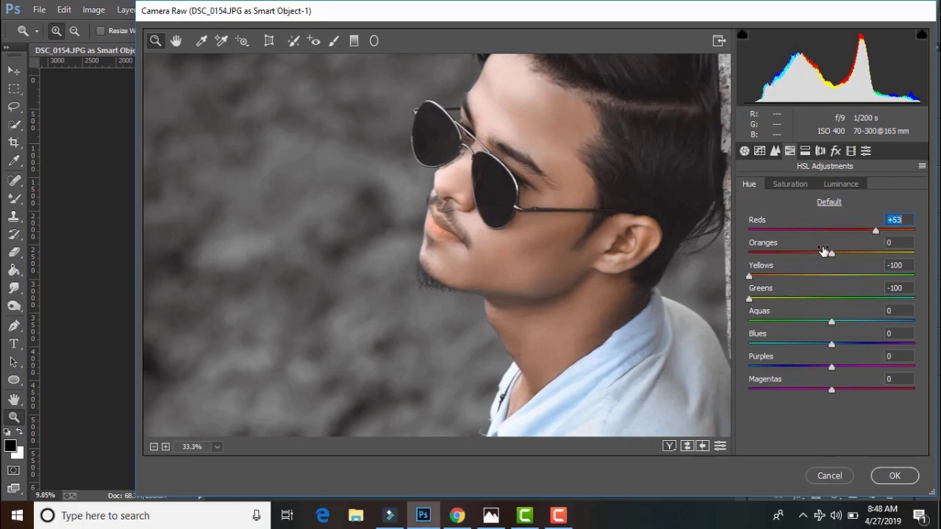
{"action": "left_click_drag", "start_coordinate": [833, 252], "coordinate": [828, 254]}
- Raise Oranges luminance to +14 and fit the whole photo in the preview
{"action": "left_click", "coordinate": [837, 184]}
{"action": "left_click_drag", "start_coordinate": [832, 253], "coordinate": [845, 252]}
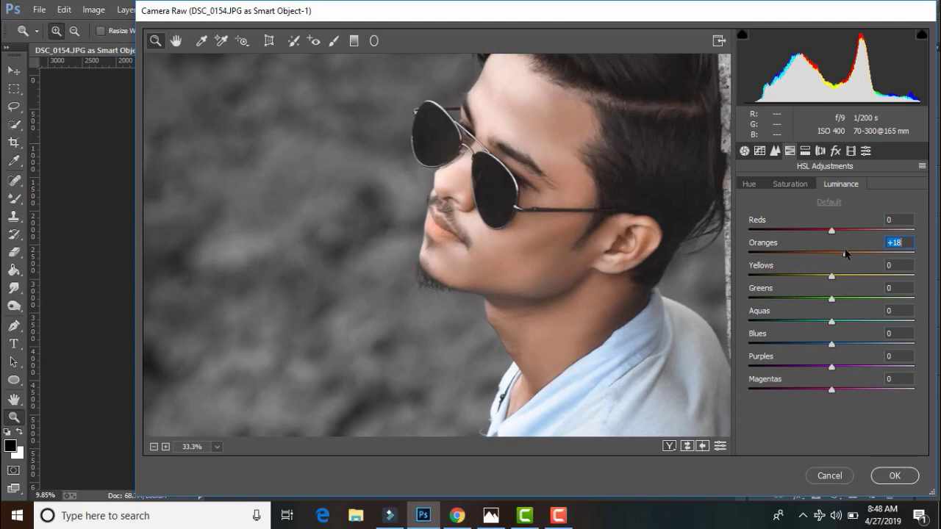
{"action": "scroll", "coordinate": [566, 254], "scroll_direction": "up", "scroll_amount": 2}
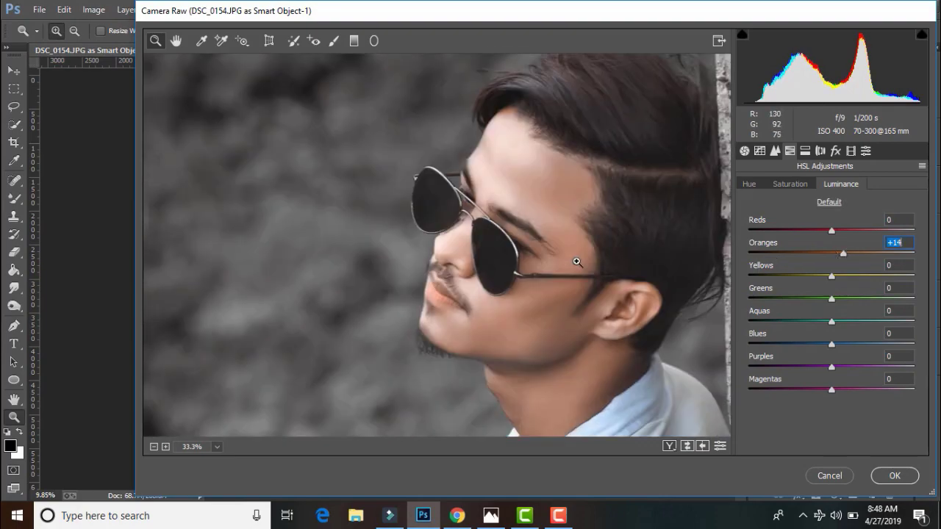
{"action": "right_click", "coordinate": [578, 257]}
{"action": "left_click", "coordinate": [636, 349]}
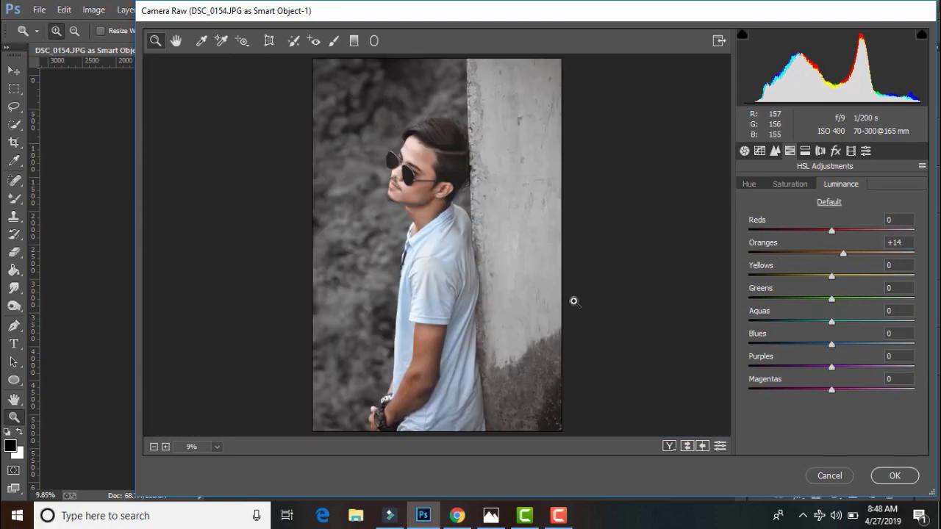
- Split-tone highlights to hue 179 and shadows to hue 185, both at saturation 2
{"action": "left_click", "coordinate": [772, 151]}
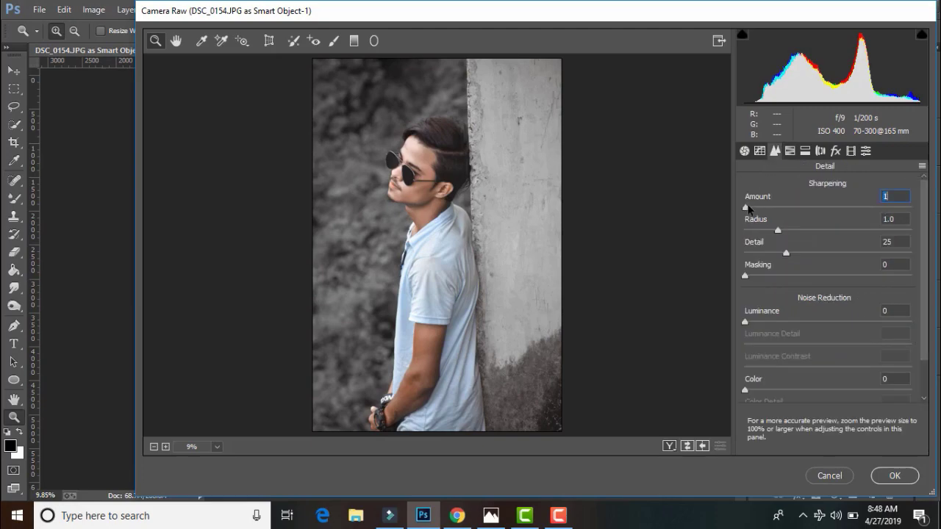
{"action": "left_click", "coordinate": [802, 151]}
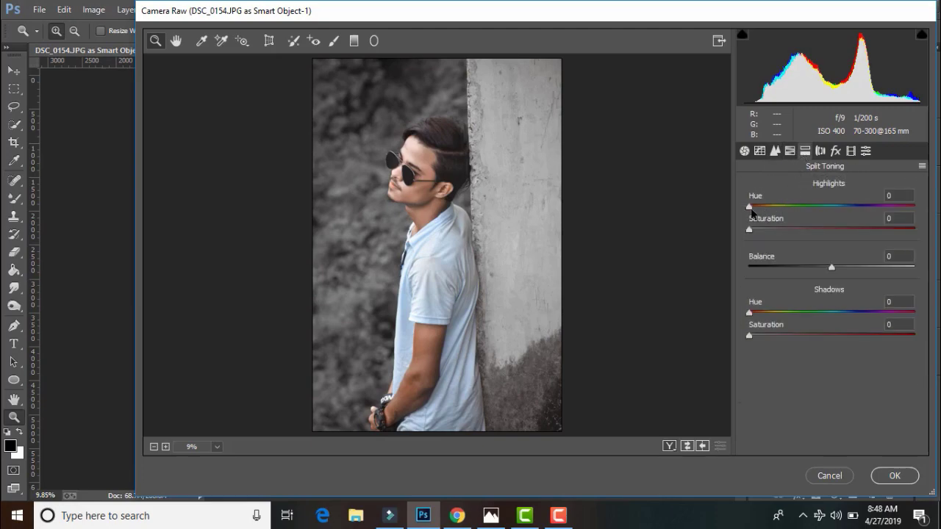
{"action": "left_click_drag", "start_coordinate": [751, 208], "coordinate": [830, 207]}
{"action": "left_click_drag", "start_coordinate": [748, 231], "coordinate": [752, 231]}
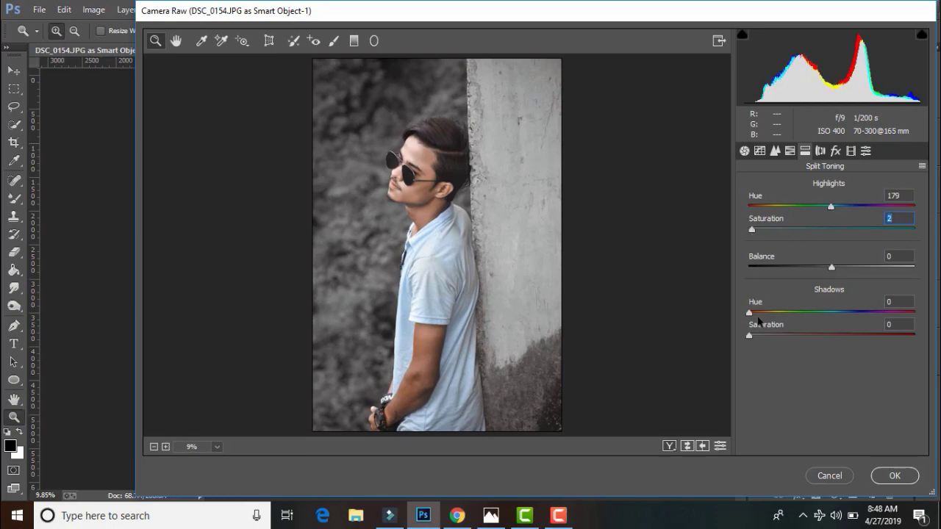
{"action": "left_click_drag", "start_coordinate": [749, 313], "coordinate": [794, 311]}
{"action": "left_click_drag", "start_coordinate": [749, 335], "coordinate": [752, 336]}
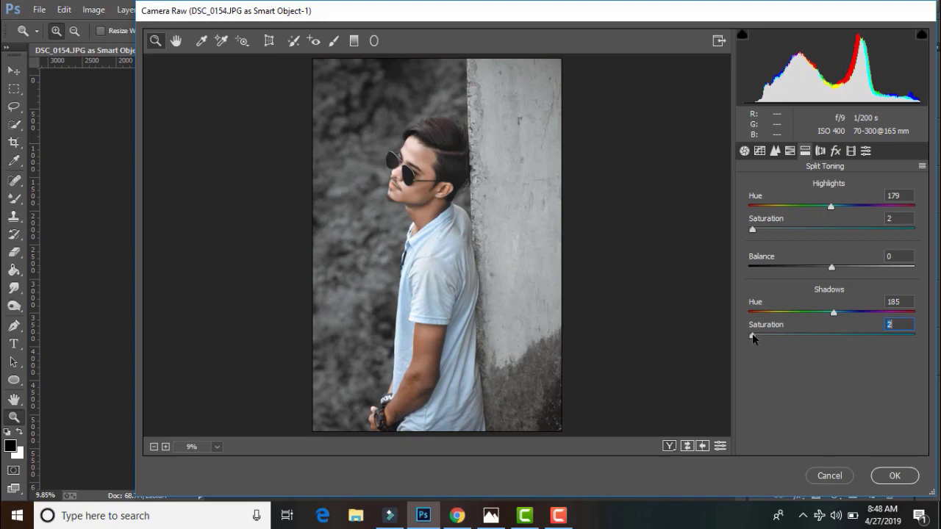
{"action": "left_click", "coordinate": [385, 231]}
{"action": "left_click", "coordinate": [397, 231]}
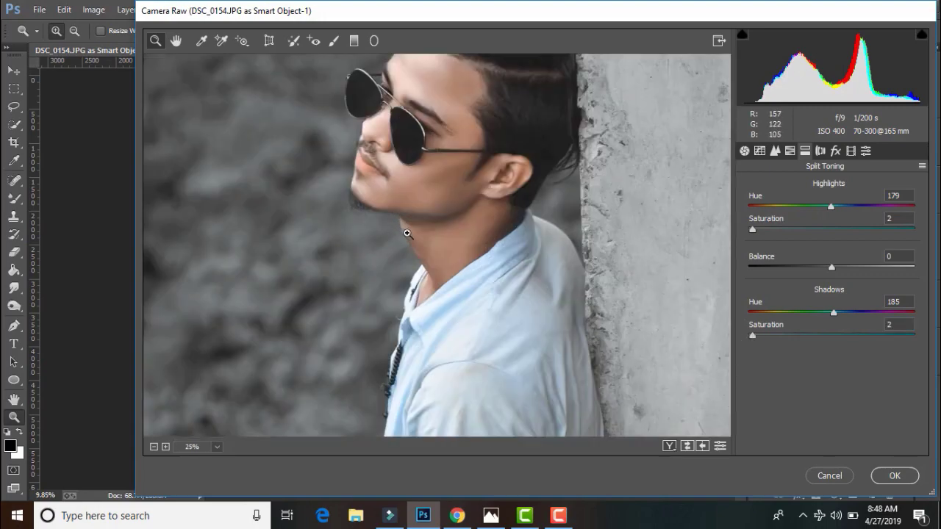
- Add a slight post-crop vignette and set the Calibration Red Primary hue to -14
{"action": "left_click", "coordinate": [835, 150]}
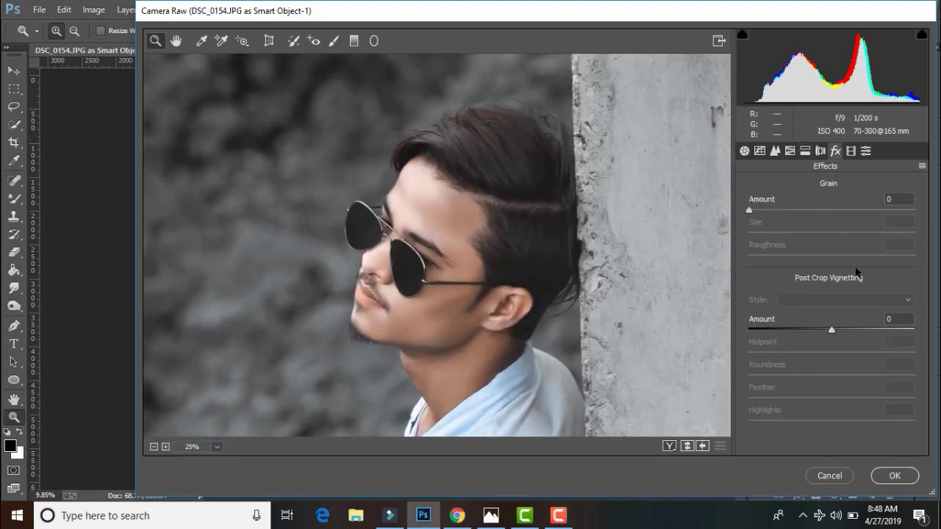
{"action": "left_click_drag", "start_coordinate": [836, 331], "coordinate": [830, 329]}
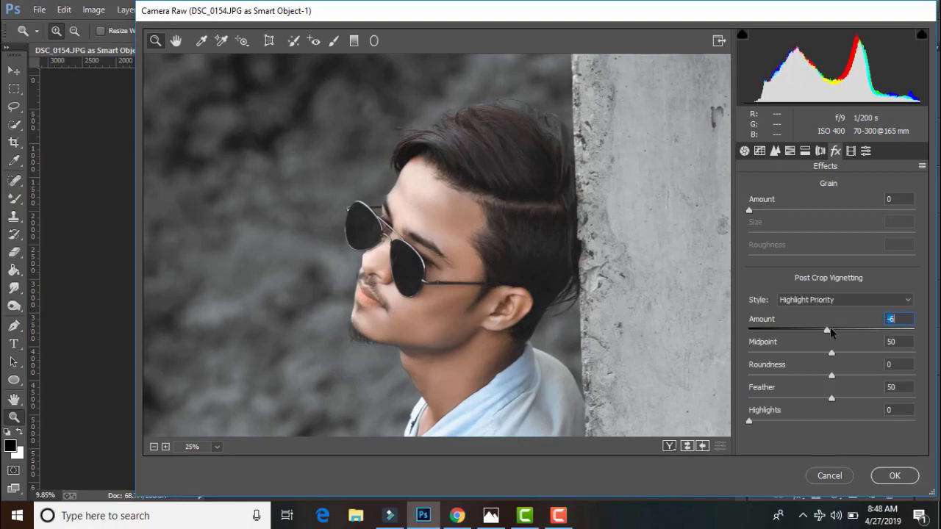
{"action": "left_click", "coordinate": [850, 152]}
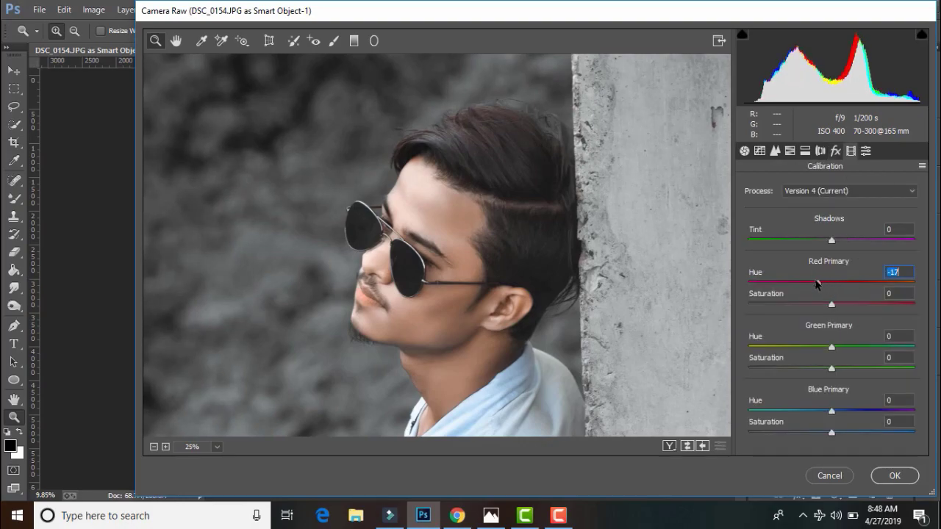
{"action": "left_click_drag", "start_coordinate": [816, 283], "coordinate": [821, 286]}
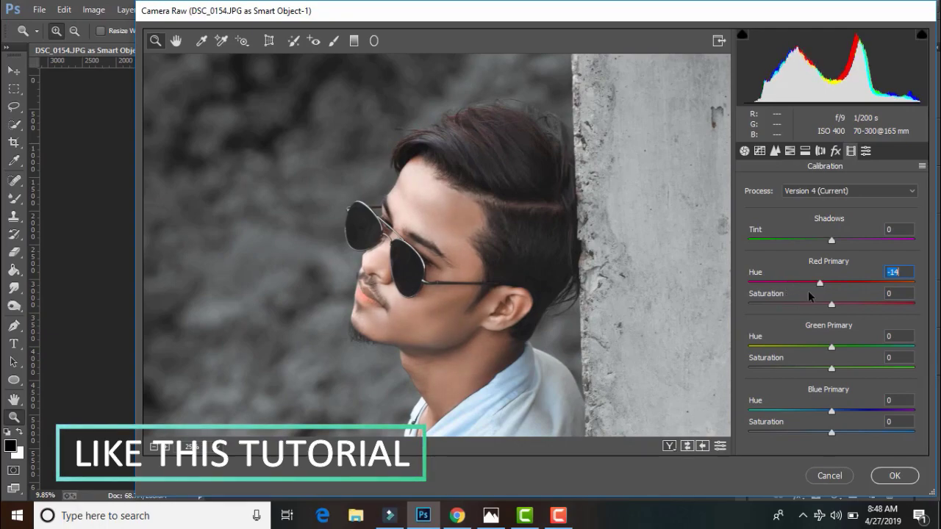
{"action": "right_click", "coordinate": [520, 263]}
{"action": "left_click", "coordinate": [550, 359]}
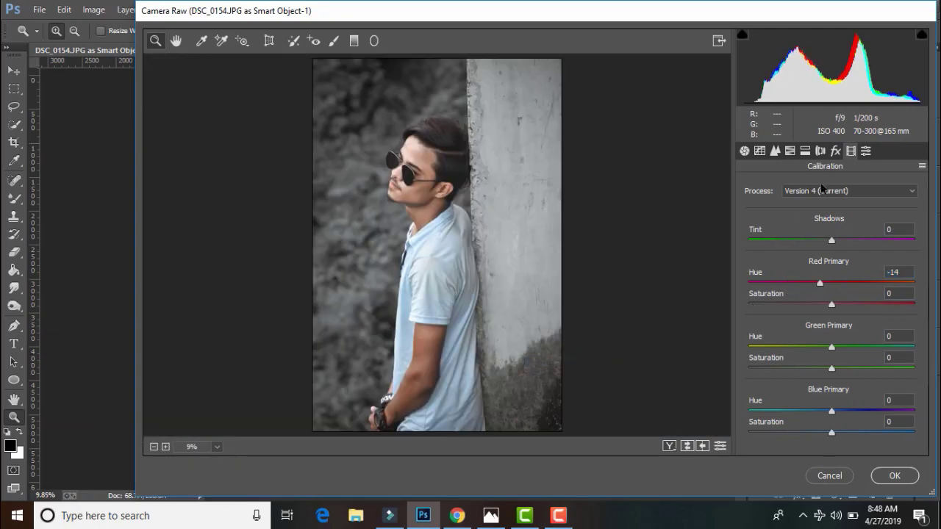
- Try the Matte preset, then nudge the colour temperature slightly in Basic
{"action": "left_click", "coordinate": [865, 152]}
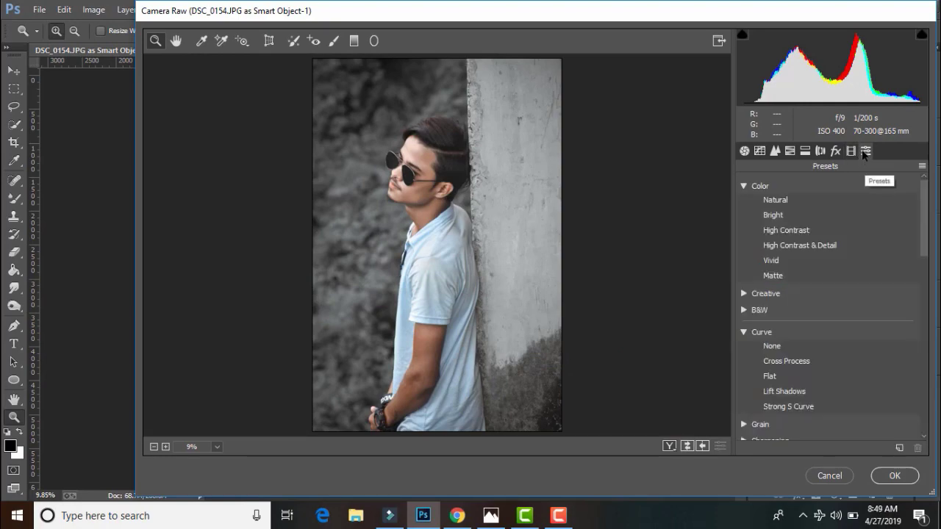
{"action": "left_click", "coordinate": [772, 277]}
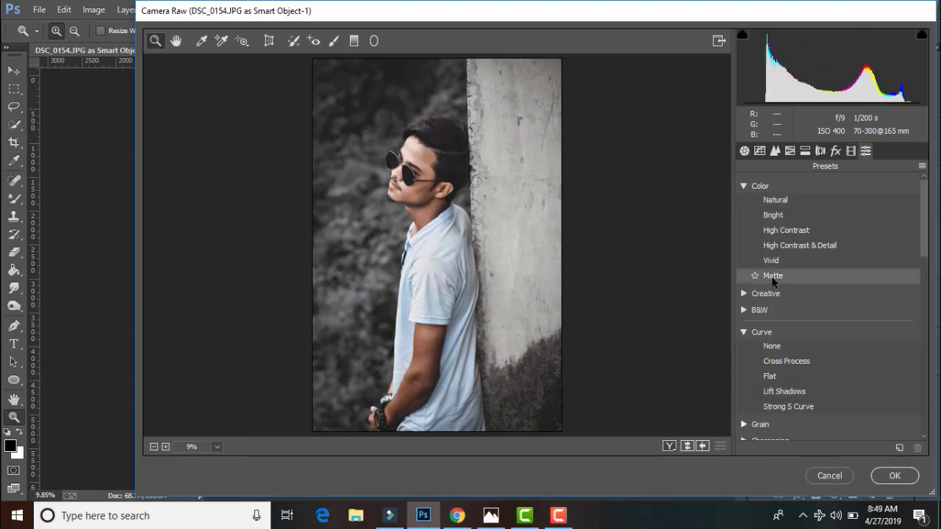
{"action": "left_click", "coordinate": [776, 260]}
{"action": "left_click", "coordinate": [835, 151]}
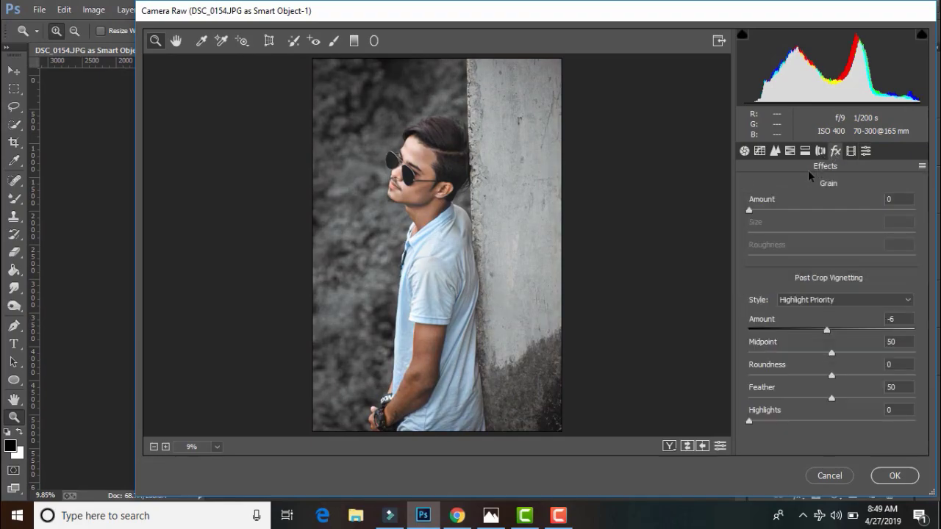
{"action": "left_click", "coordinate": [745, 151]}
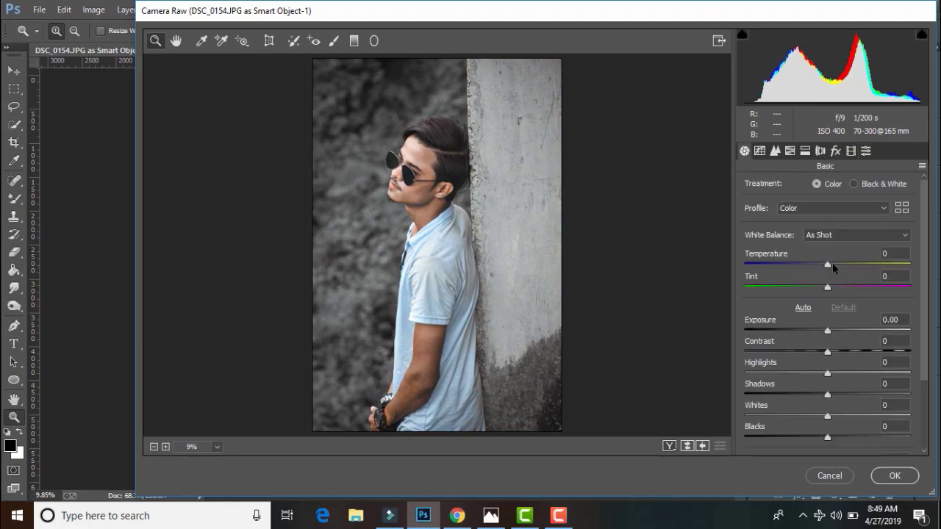
{"action": "left_click_drag", "start_coordinate": [829, 265], "coordinate": [830, 266]}
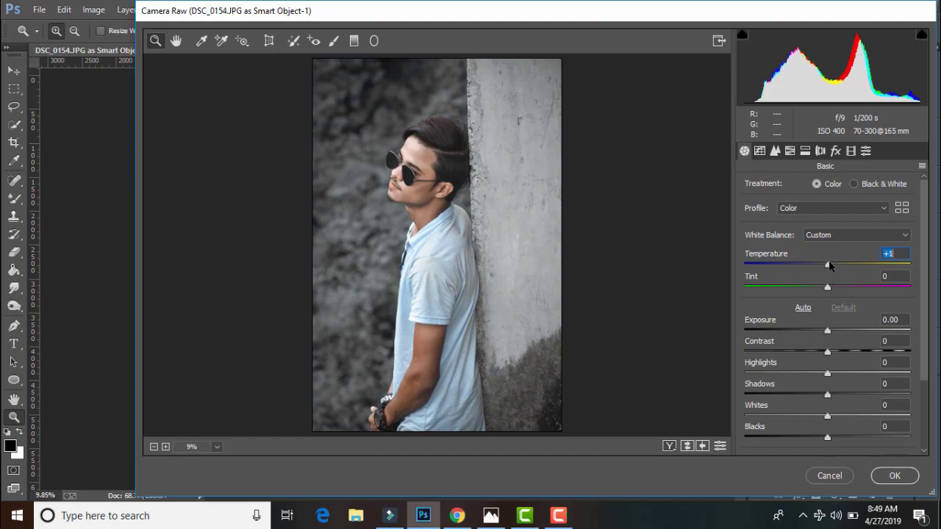
- Pull the tone curve's black point down to 9/6 and lower Contrast to -3
{"action": "left_click", "coordinate": [759, 150]}
{"action": "left_click_drag", "start_coordinate": [744, 419], "coordinate": [749, 415]}
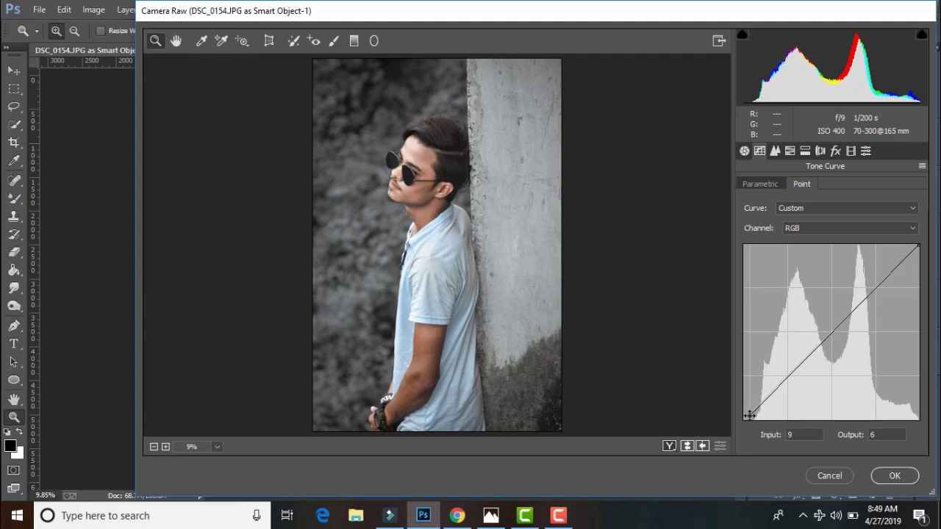
{"action": "left_click", "coordinate": [744, 152]}
{"action": "scroll", "coordinate": [812, 382], "scroll_direction": "down", "scroll_amount": 3}
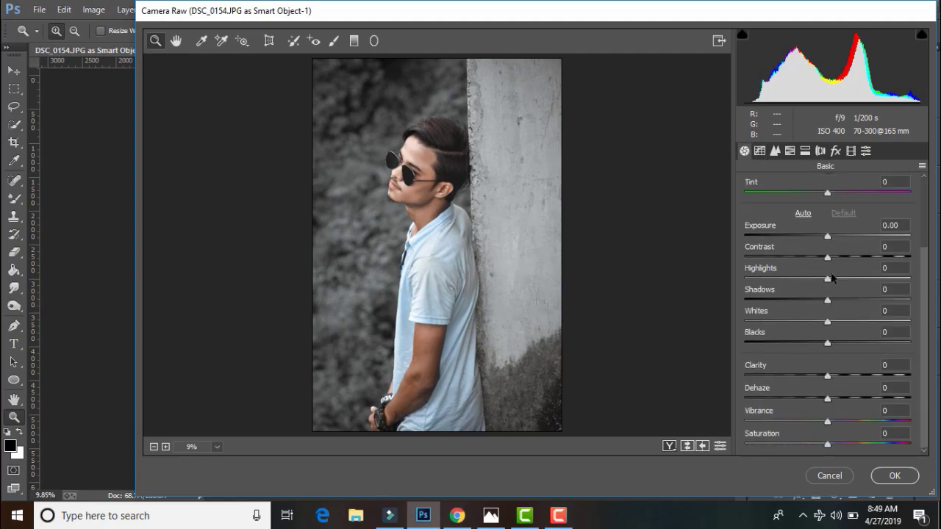
{"action": "left_click_drag", "start_coordinate": [829, 256], "coordinate": [828, 257]}
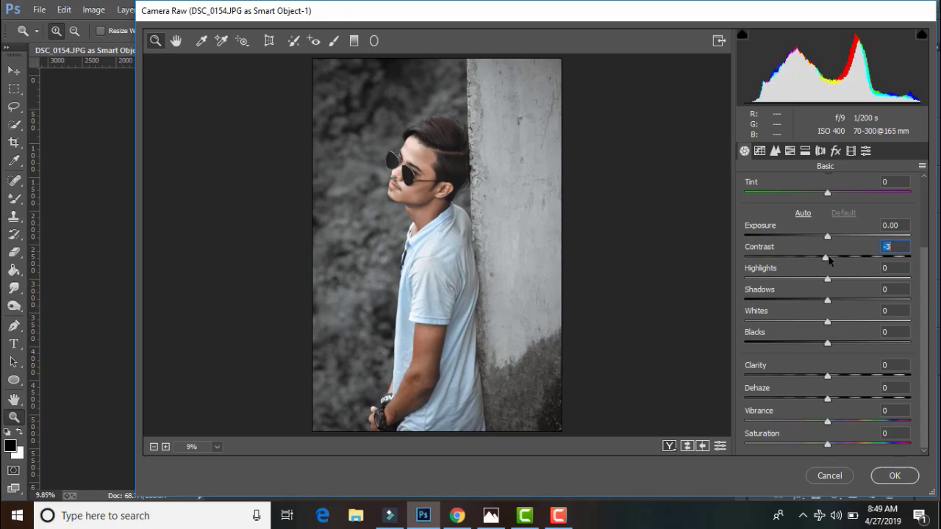
- Compare the Camera Raw result side by side with the original, then commit it to DSC_0154.JPG copy 3
{"action": "left_click", "coordinate": [669, 446]}
{"action": "left_click", "coordinate": [334, 310]}
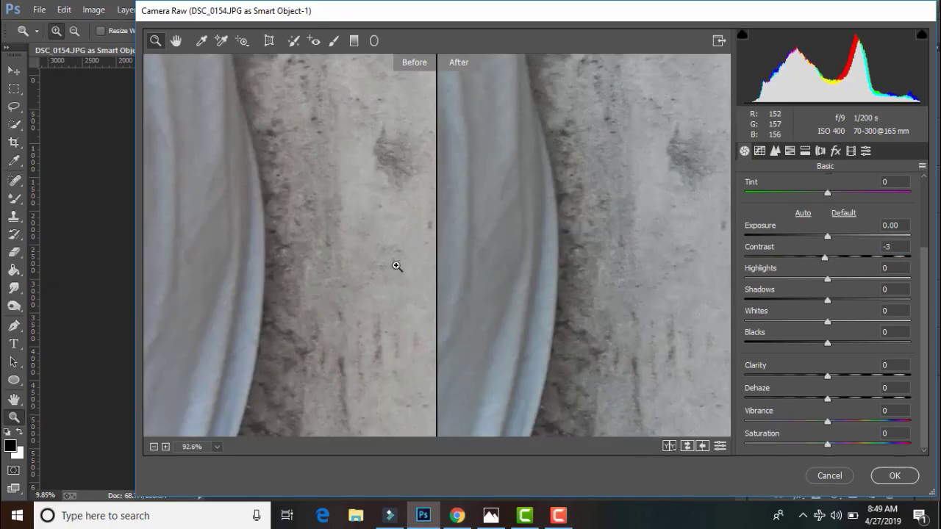
{"action": "right_click", "coordinate": [414, 126]}
{"action": "left_click", "coordinate": [408, 304]}
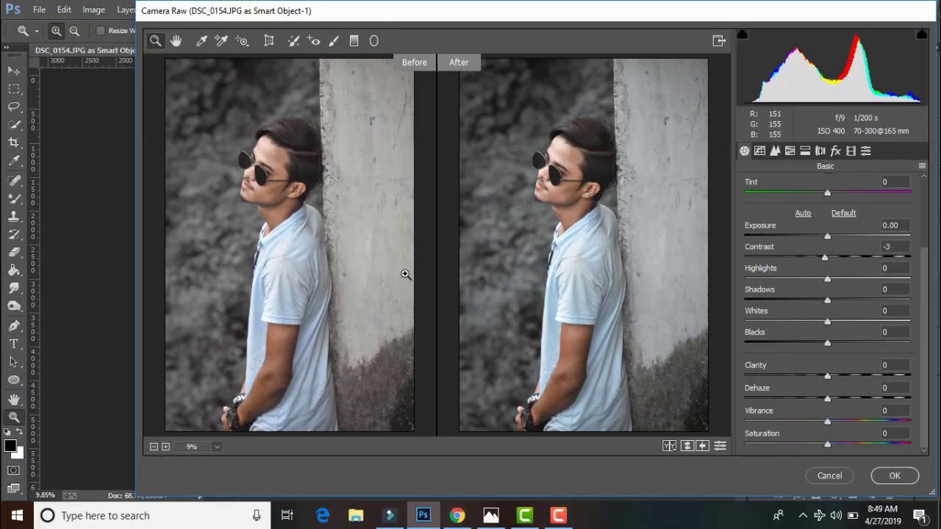
{"action": "left_click", "coordinate": [895, 476]}
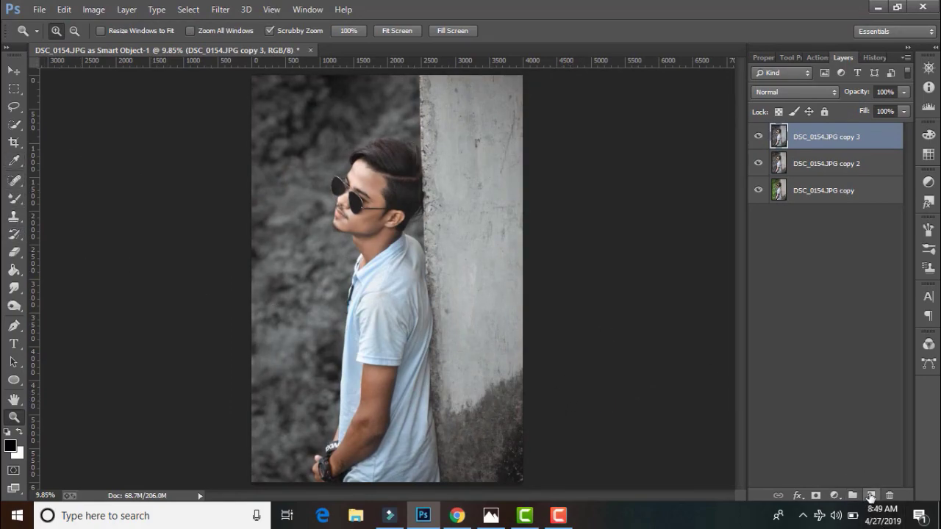
- Add a blank Layer 1 and switch to the Brush tool at 1900 px
{"action": "left_click", "coordinate": [870, 496]}
{"action": "left_click", "coordinate": [14, 198]}
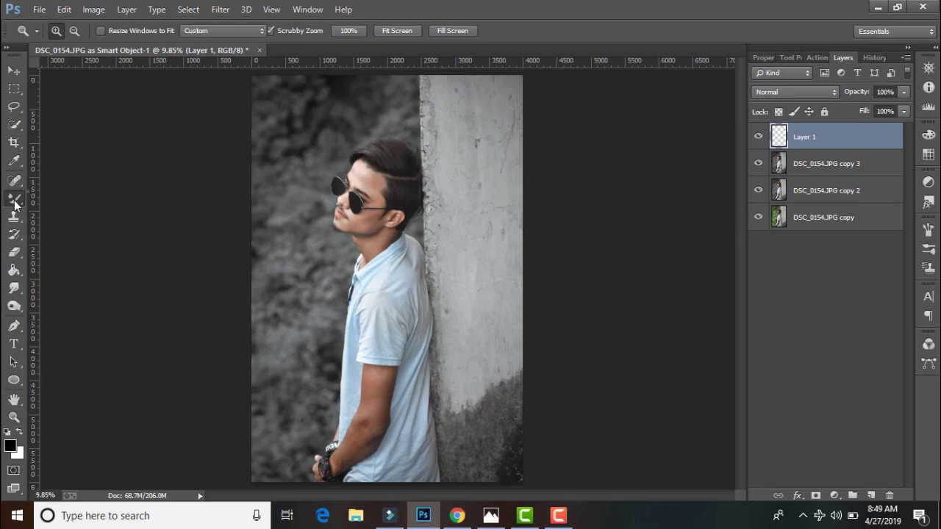
{"action": "left_click", "coordinate": [91, 196]}
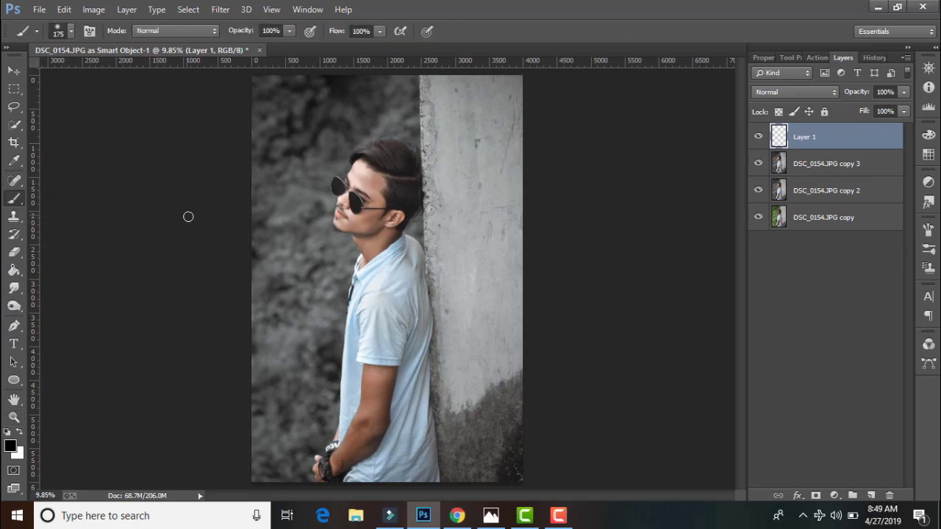
{"action": "key", "text": "bracketright"}
{"action": "key", "text": "bracketright"}
{"action": "key", "text": "bracketright"}
{"action": "key", "text": "bracketright"}
{"action": "key", "text": "bracketright"}
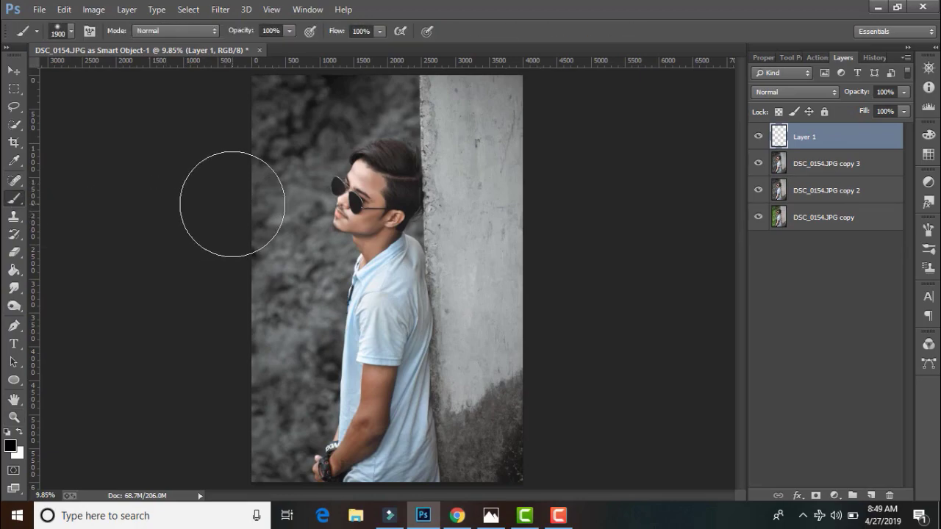
{"action": "key", "text": "bracketright"}
{"action": "key", "text": "bracketright"}
{"action": "key", "text": "bracketright"}
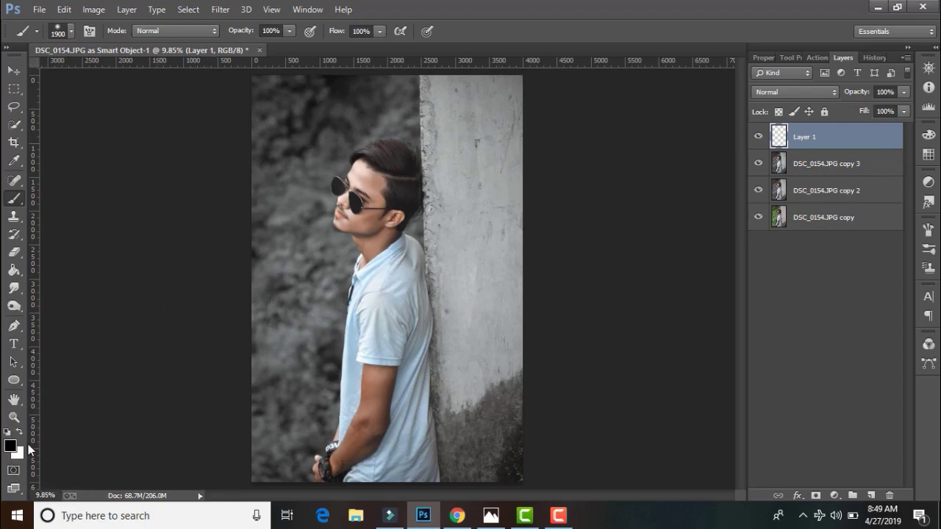
- Set the foreground colour to pink #df154e
{"action": "left_click", "coordinate": [11, 446]}
{"action": "mouse_move", "coordinate": [781, 298]}
{"action": "left_mouse_down"}
{"action": "mouse_move", "coordinate": [783, 265]}
{"action": "mouse_move", "coordinate": [771, 282]}
{"action": "mouse_move", "coordinate": [770, 259]}
{"action": "left_mouse_up"}
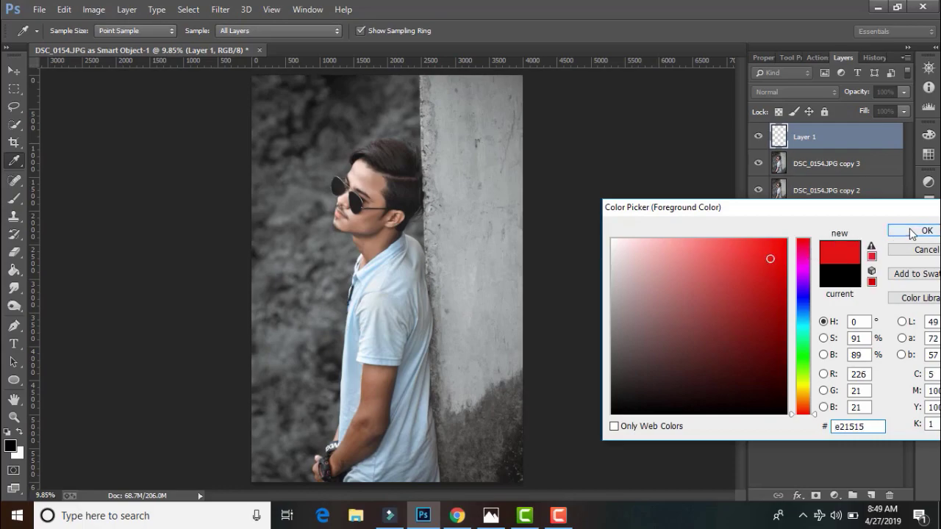
{"action": "mouse_move", "coordinate": [725, 254]}
{"action": "left_mouse_down"}
{"action": "mouse_move", "coordinate": [774, 246]}
{"action": "mouse_move", "coordinate": [764, 252]}
{"action": "mouse_move", "coordinate": [766, 269]}
{"action": "mouse_move", "coordinate": [769, 260]}
{"action": "mouse_move", "coordinate": [804, 262]}
{"action": "mouse_move", "coordinate": [804, 252]}
{"action": "left_mouse_up"}
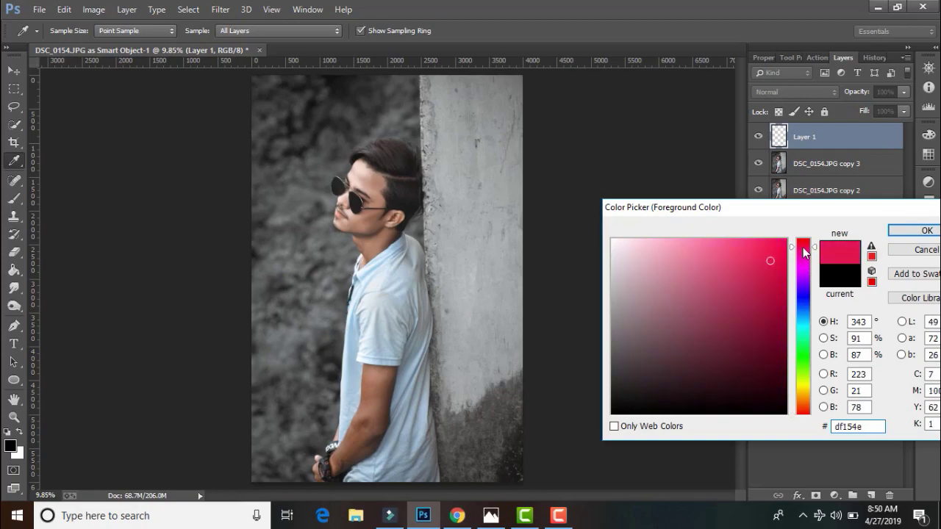
{"action": "left_click", "coordinate": [898, 231]}
{"action": "key", "text": "b"}
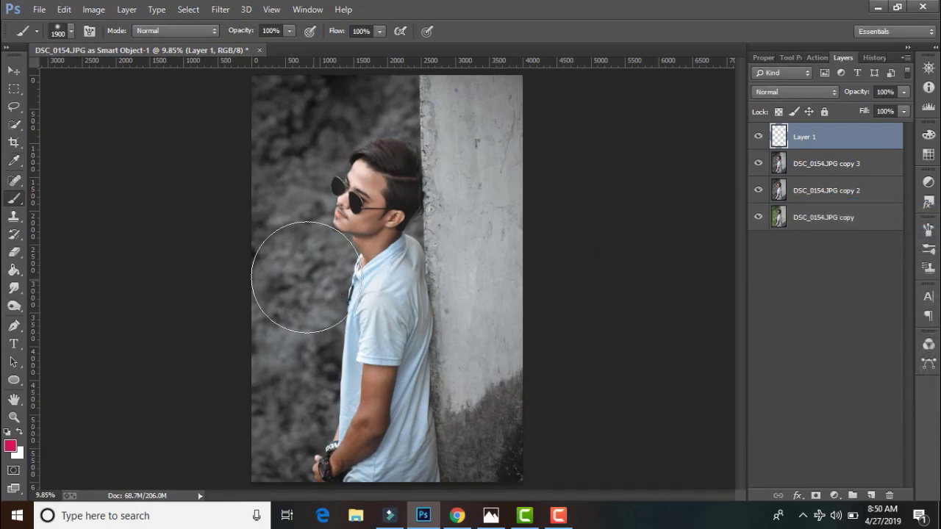
- Paint a pink dab on Layer 1 and transform it into a wide band along the top
{"action": "left_click", "coordinate": [249, 182]}
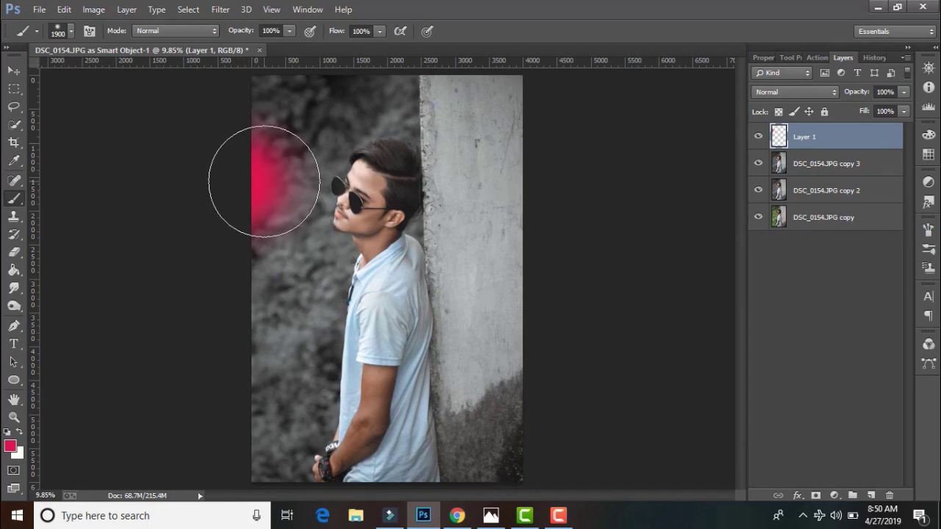
{"action": "left_click", "coordinate": [263, 181]}
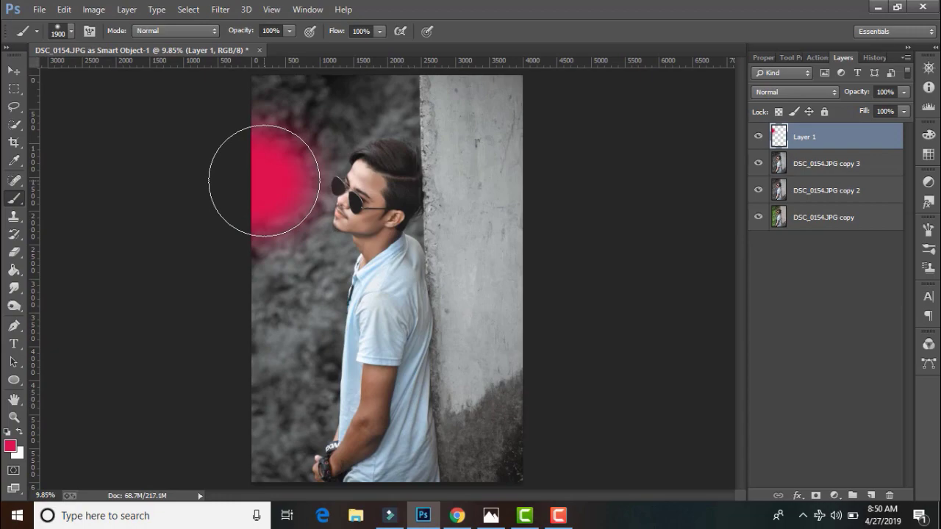
{"action": "key", "text": "ctrl+t"}
{"action": "left_click_drag", "start_coordinate": [361, 277], "coordinate": [390, 328]}
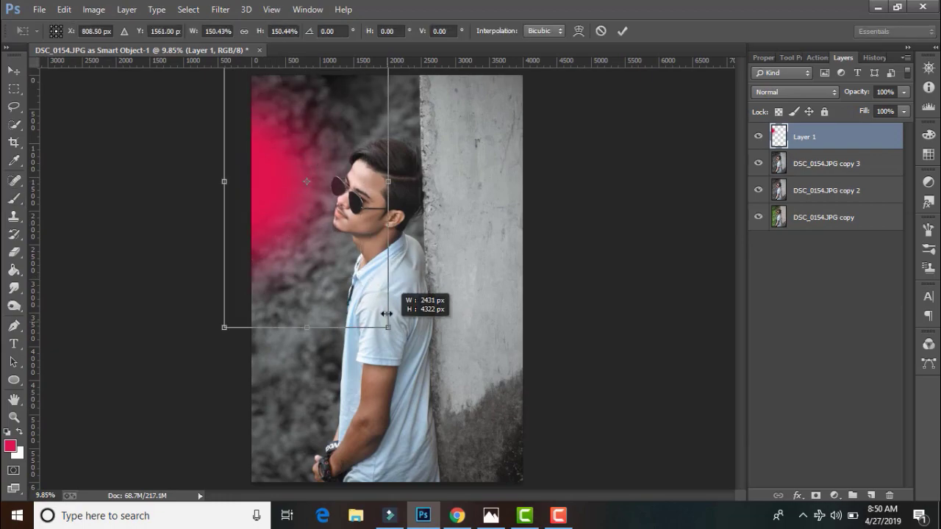
{"action": "left_click_drag", "start_coordinate": [298, 222], "coordinate": [358, 84]}
{"action": "right_click", "coordinate": [520, 149]}
{"action": "left_click", "coordinate": [556, 198]}
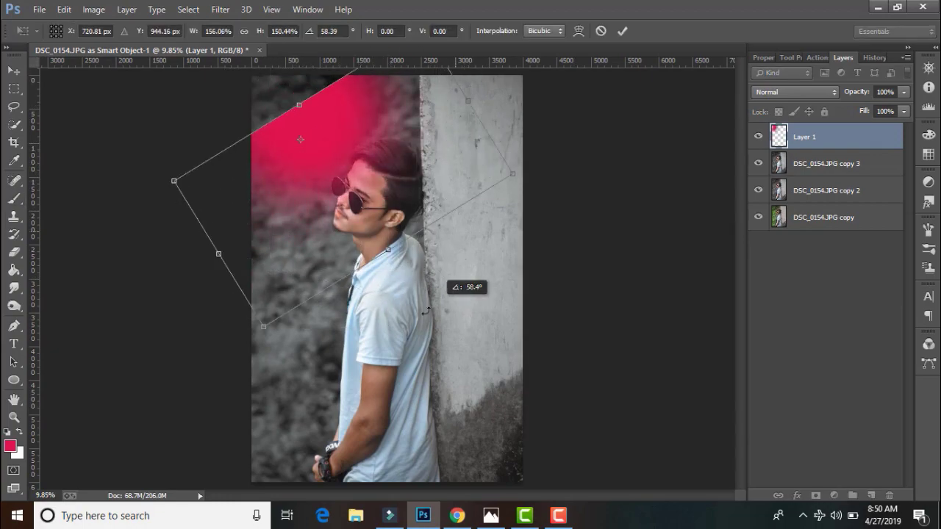
{"action": "mouse_move", "coordinate": [441, 120]}
{"action": "left_mouse_down"}
{"action": "mouse_move", "coordinate": [319, 197]}
{"action": "mouse_move", "coordinate": [309, 147]}
{"action": "left_mouse_up"}
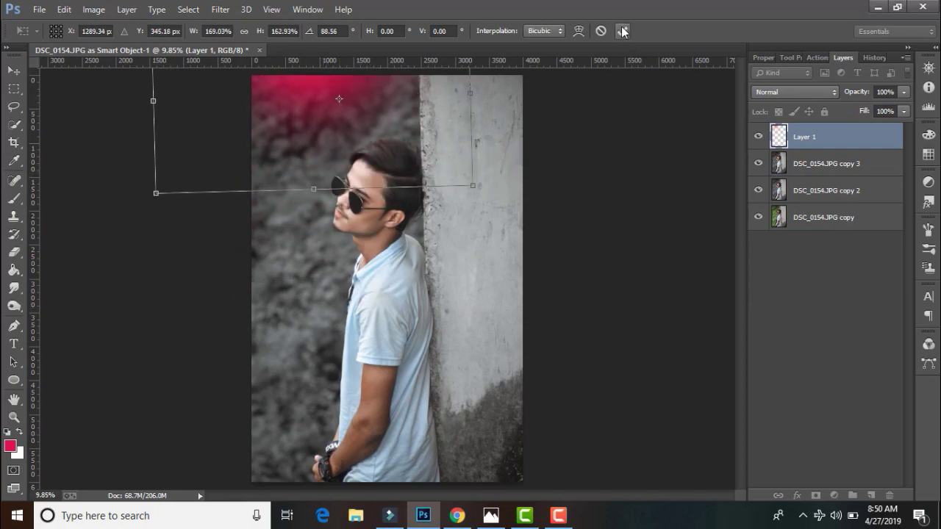
{"action": "key", "text": "Return"}
- Gaussian-blur the glow at 151.9 px, set fill to 60%, and move it top-left
{"action": "left_click", "coordinate": [220, 9]}
{"action": "left_click", "coordinate": [437, 271]}
{"action": "left_click_drag", "start_coordinate": [210, 381], "coordinate": [247, 382]}
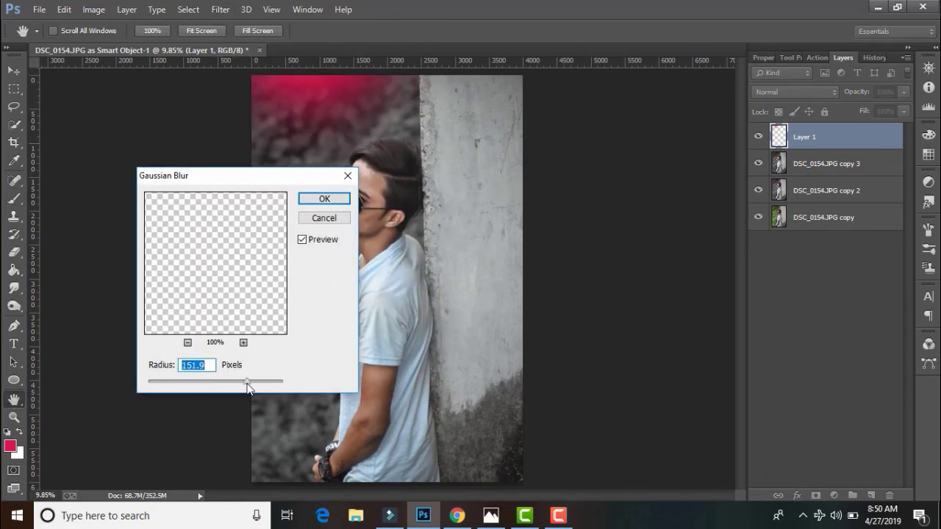
{"action": "left_click", "coordinate": [324, 199]}
{"action": "left_click_drag", "start_coordinate": [902, 111], "coordinate": [881, 127]}
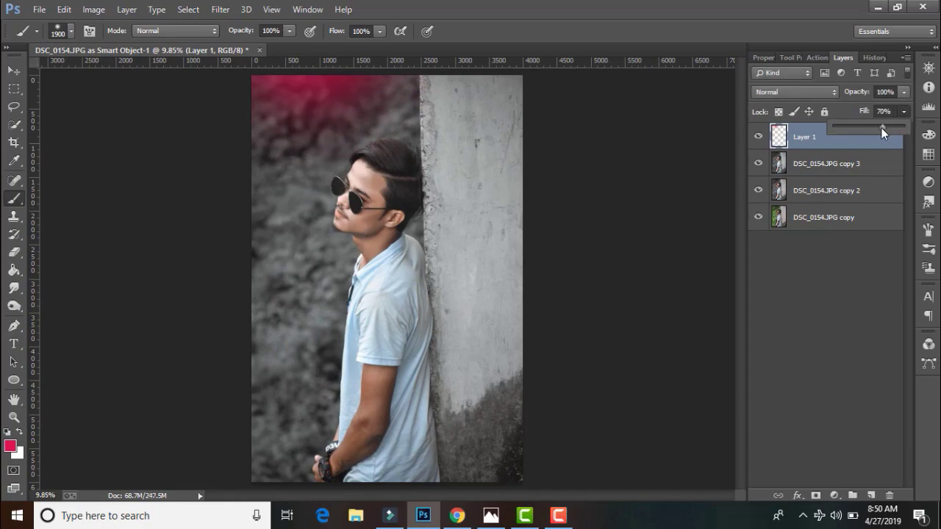
{"action": "key", "text": "ctrl+t"}
{"action": "left_click_drag", "start_coordinate": [306, 102], "coordinate": [439, 174]}
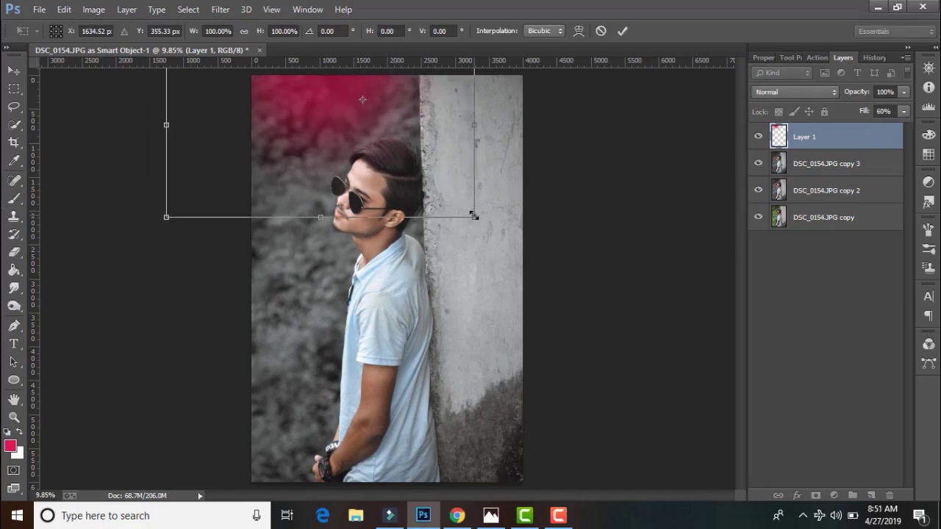
{"action": "key", "text": "Return"}
- Merge the pink glow Layer 1 down into the edited portrait layer
{"action": "key", "text": "b"}
{"action": "right_click", "coordinate": [806, 136]}
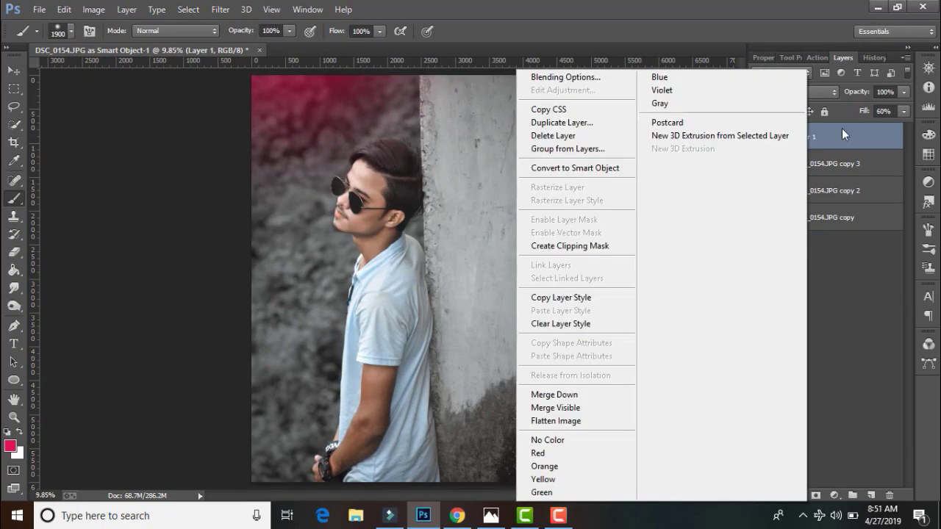
{"action": "key", "text": "Escape"}
{"action": "left_click", "coordinate": [903, 111]}
{"action": "right_click", "coordinate": [806, 136]}
{"action": "left_click", "coordinate": [598, 390]}
- Toggle copy 3's visibility repeatedly to compare the edit with the original green photo
{"action": "left_click", "coordinate": [759, 163]}
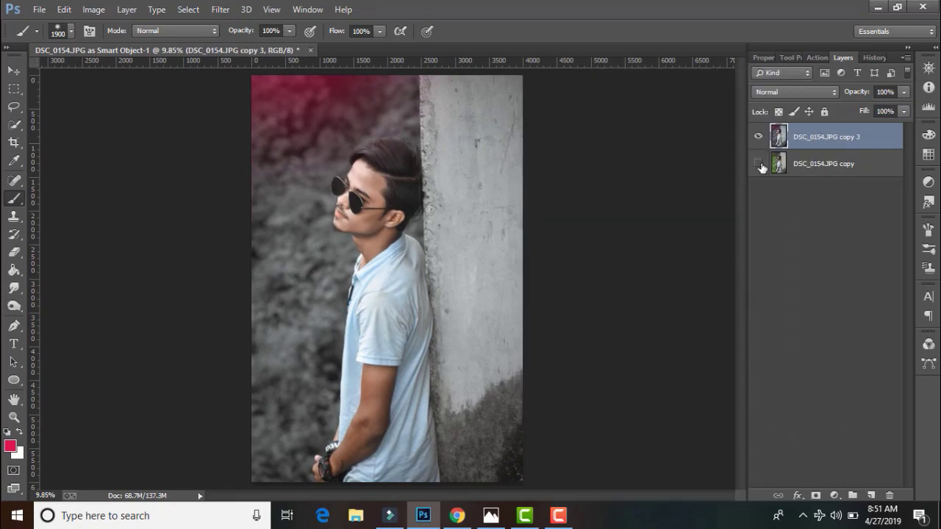
{"action": "left_click", "coordinate": [757, 140]}
{"action": "left_click", "coordinate": [758, 140]}
{"action": "left_click", "coordinate": [757, 139]}
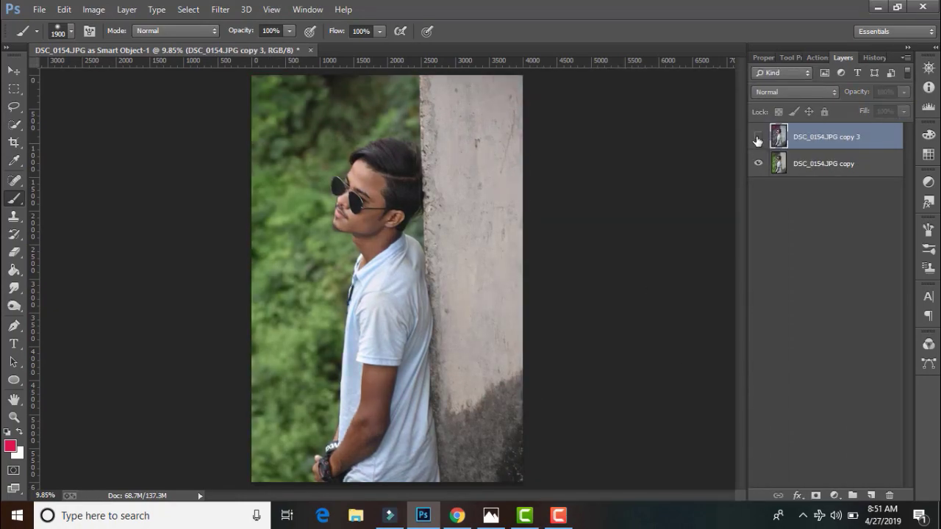
{"action": "left_click", "coordinate": [757, 140]}
{"action": "left_click", "coordinate": [757, 140]}
{"action": "left_click", "coordinate": [757, 140]}
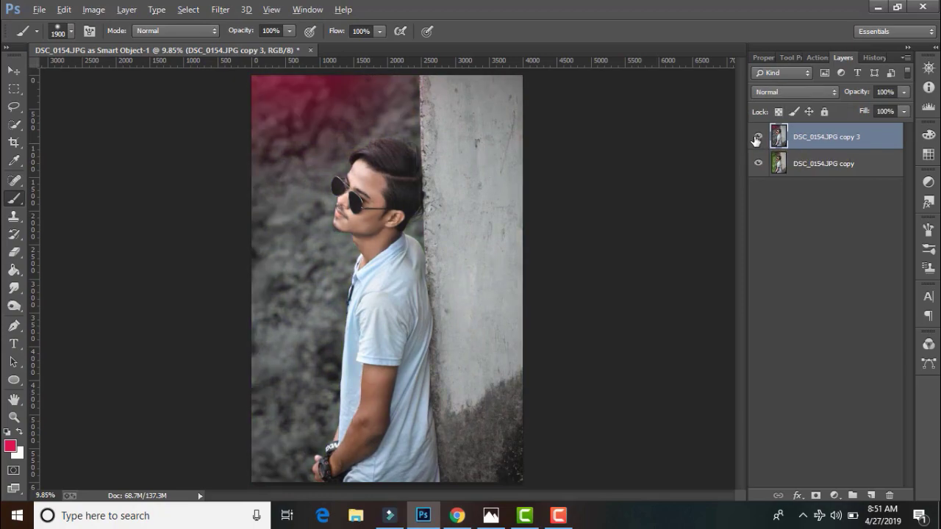
{"action": "key", "text": "ctrl+alt+shift+s"}
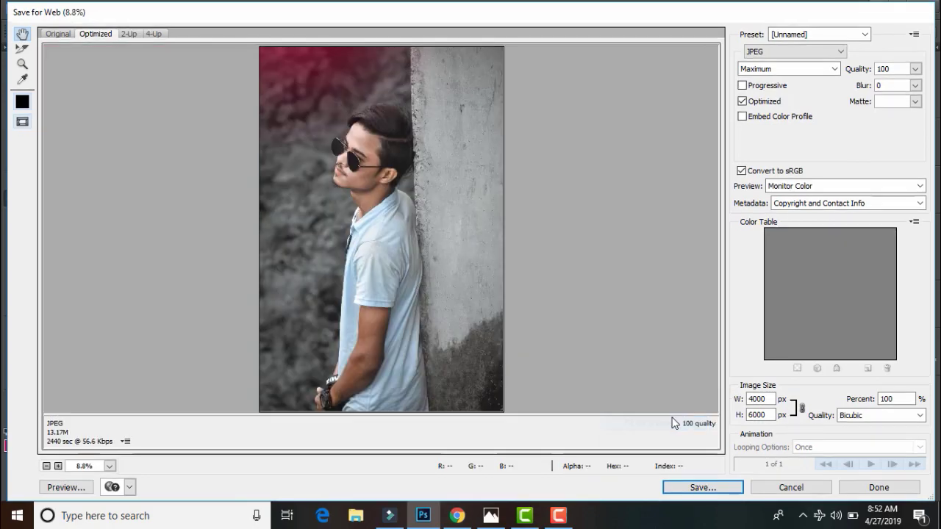
- Save the quality-100 JPEG as DSC_0154.jpg
{"action": "left_click", "coordinate": [702, 486]}
{"action": "left_click", "coordinate": [905, 425]}
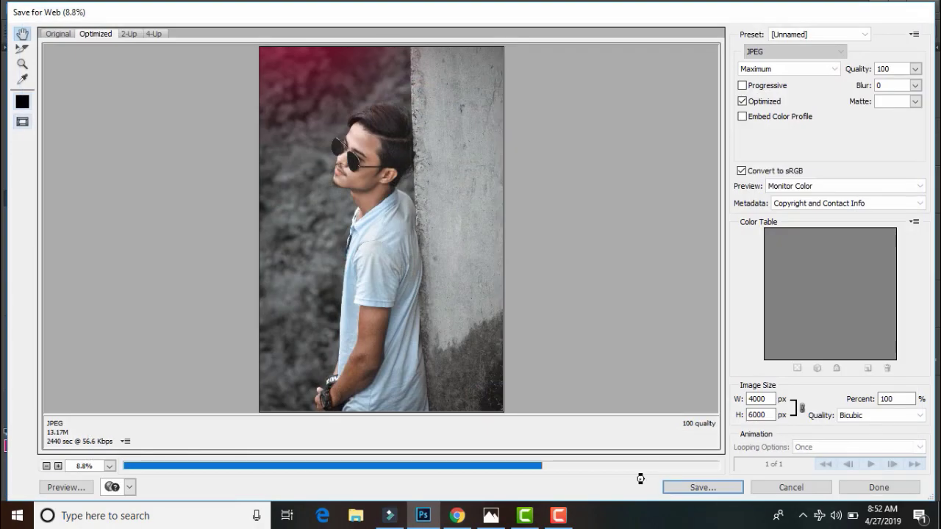